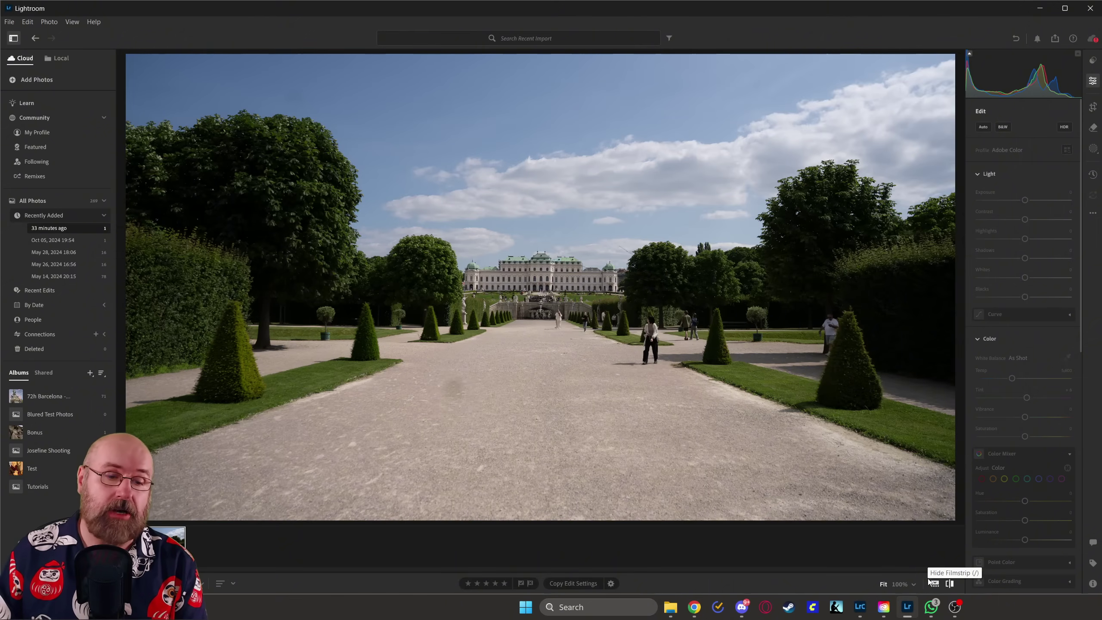
- Inspect the woman at 100%, return to the fitted view, and switch back to the edited version
{"action": "left_click", "coordinate": [661, 339]}
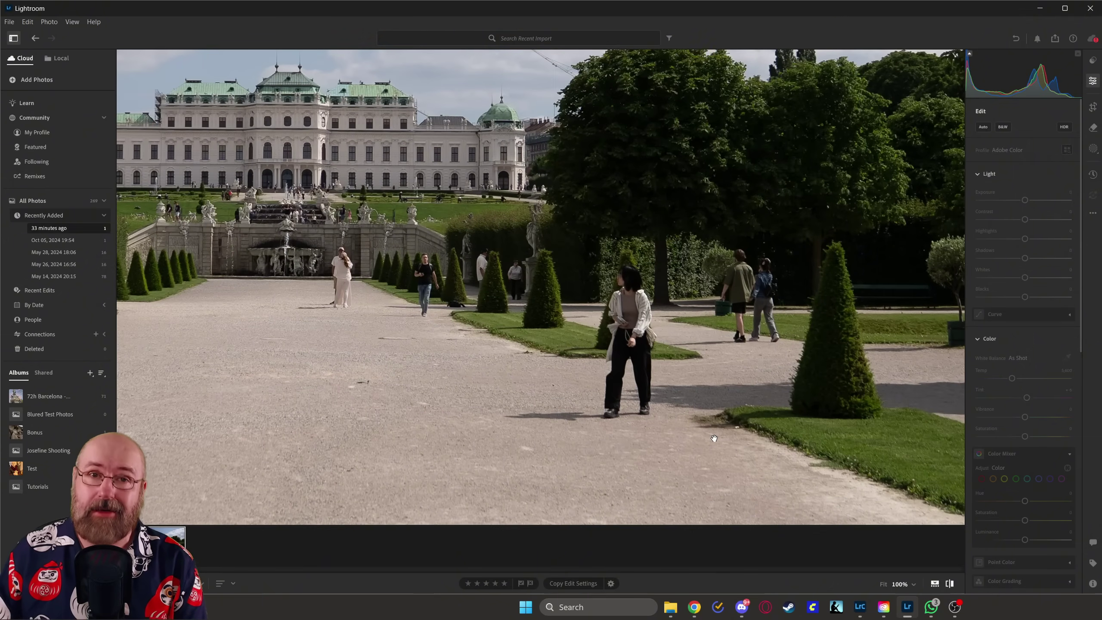
{"action": "left_click", "coordinate": [670, 360]}
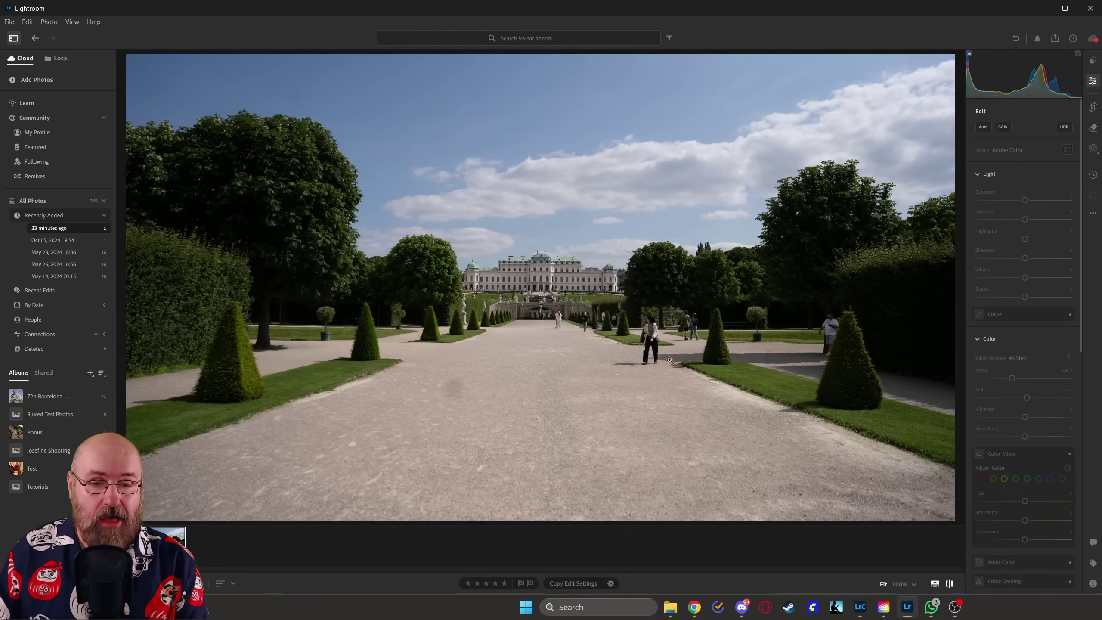
{"action": "left_click", "coordinate": [951, 585]}
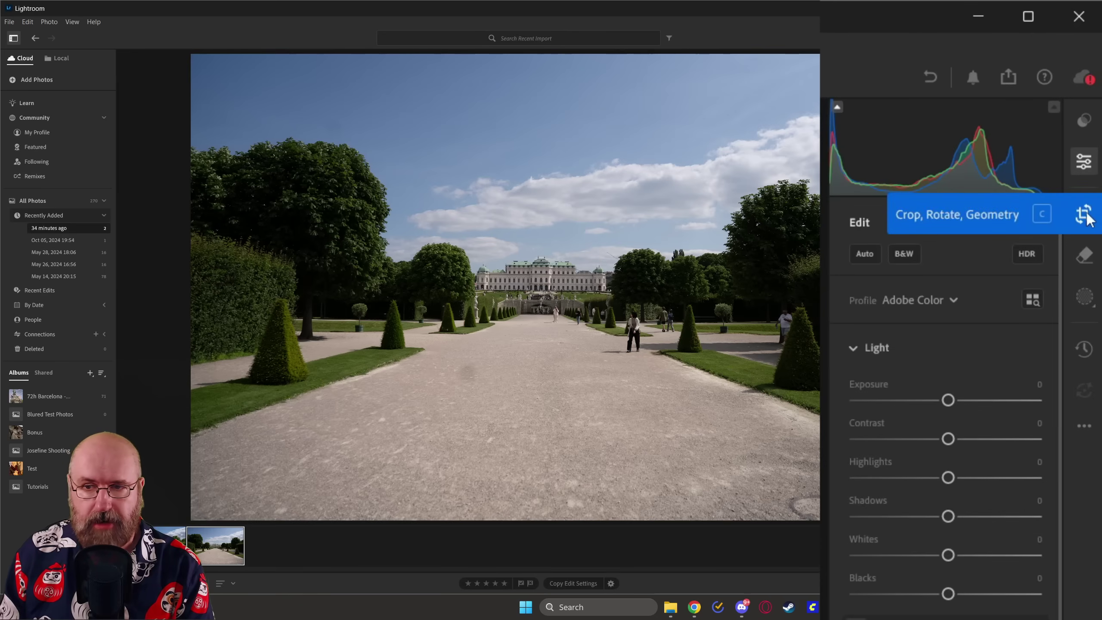
- Crop the garden photo to a 16 x 9 aspect and straighten it by -0.84
{"action": "left_click", "coordinate": [1085, 215]}
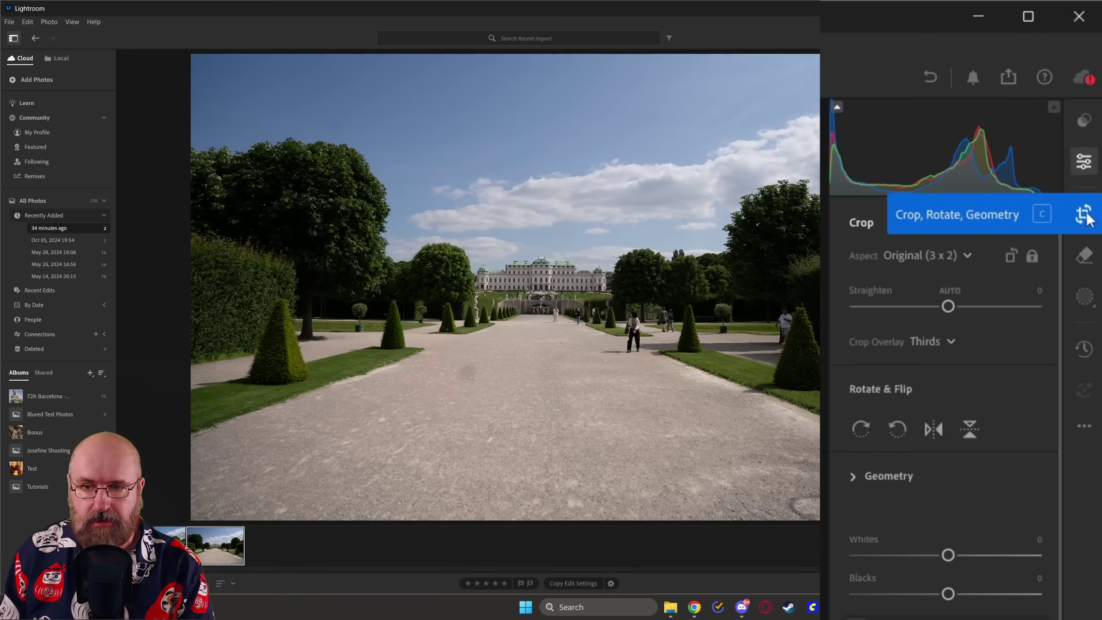
{"action": "left_click", "coordinate": [946, 259]}
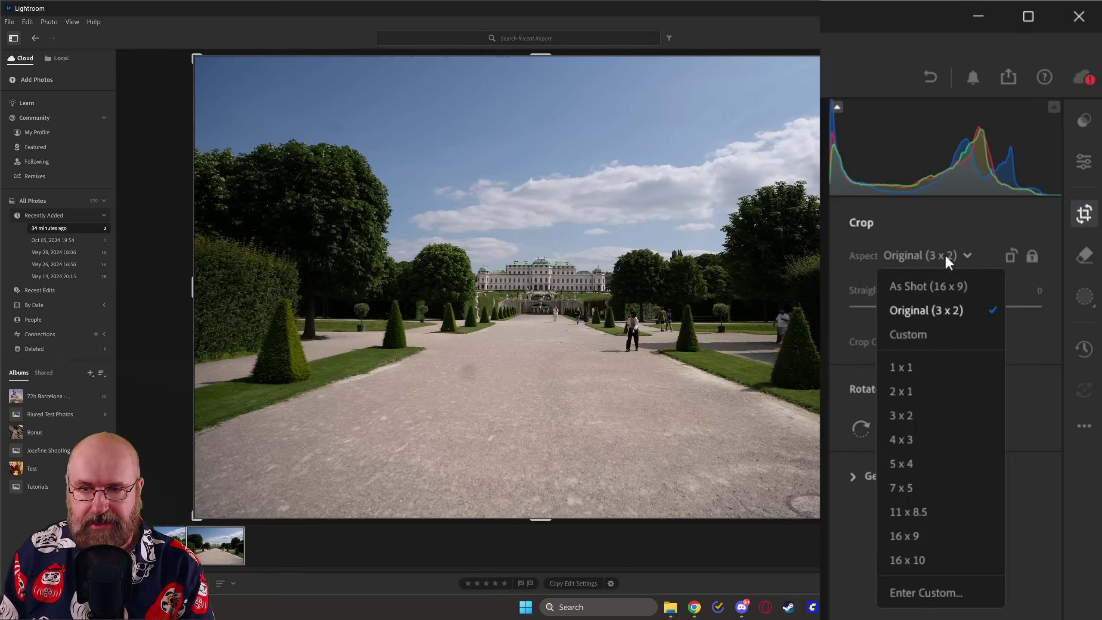
{"action": "left_click", "coordinate": [927, 535]}
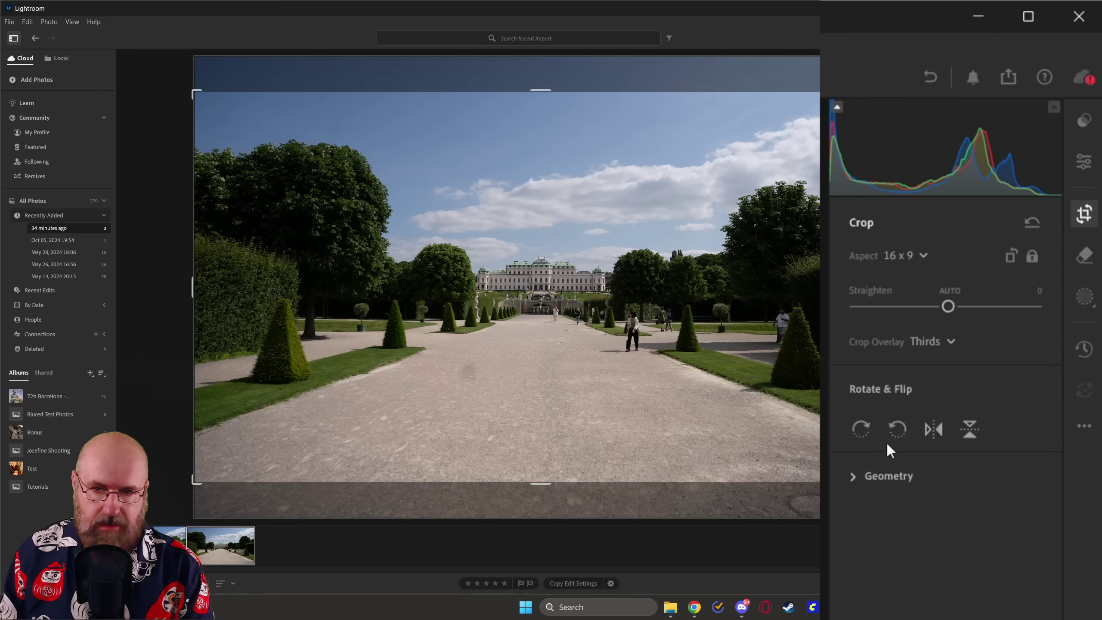
{"action": "left_click_drag", "start_coordinate": [949, 306], "coordinate": [947, 308]}
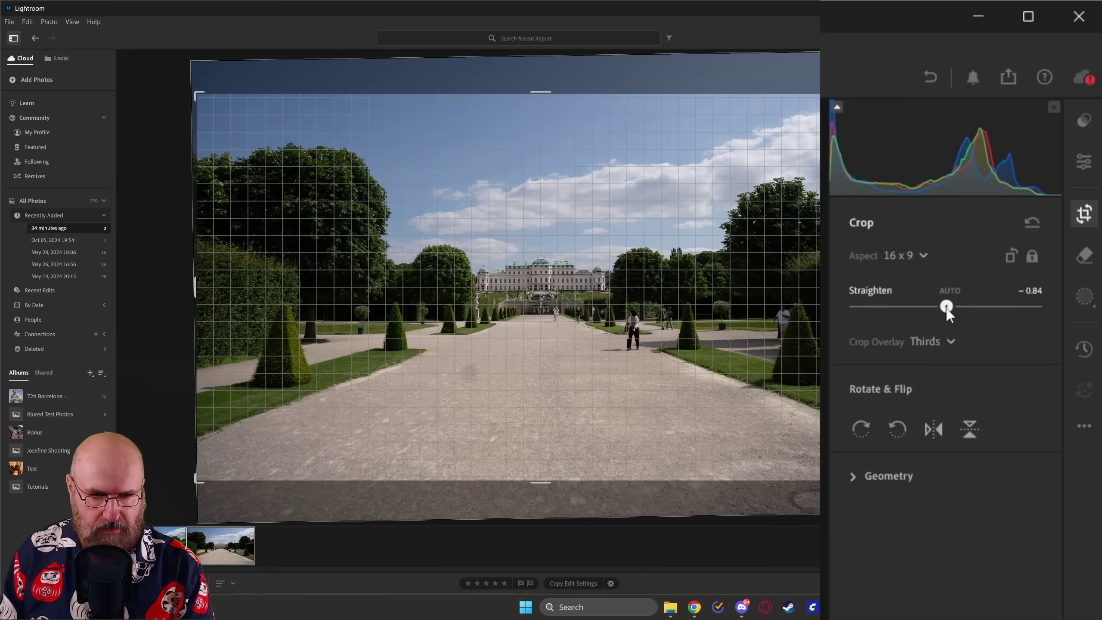
{"action": "left_click_drag", "start_coordinate": [947, 308], "coordinate": [946, 309]}
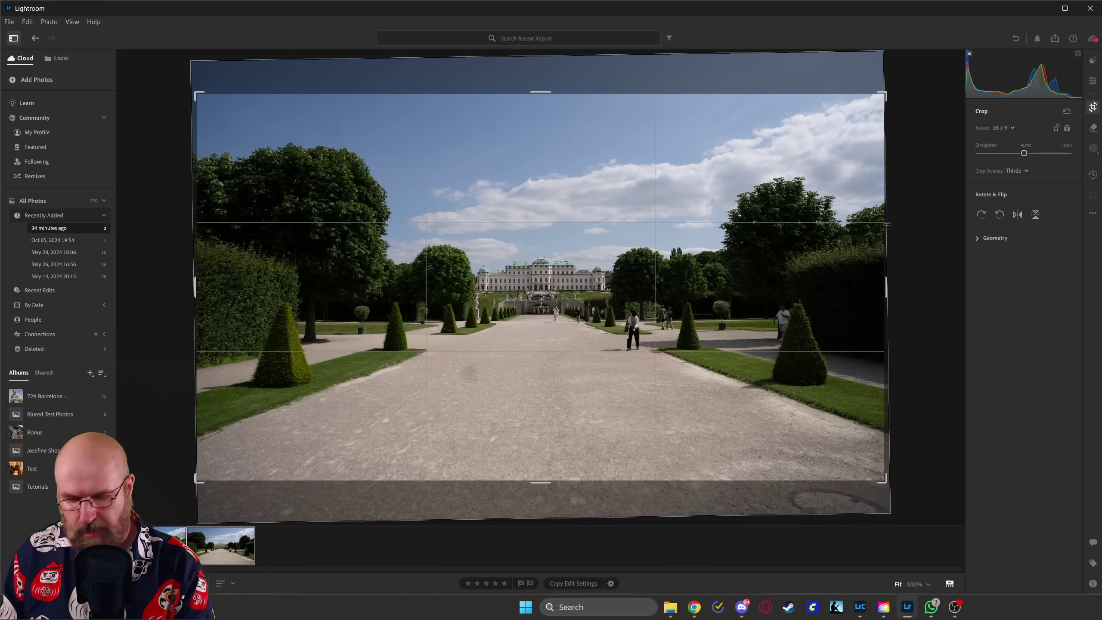
{"action": "key", "text": "Return"}
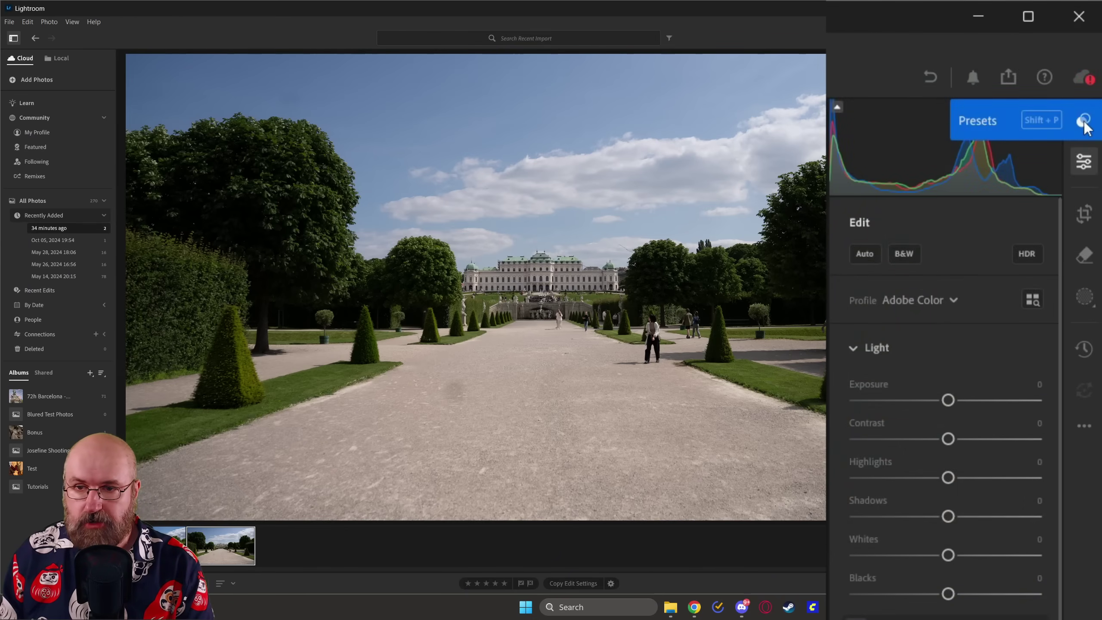
- Preview several Recommended presets: black-and-white, muted, dark teal, vivid, and teal-and-yellow looks
{"action": "left_click", "coordinate": [1084, 122]}
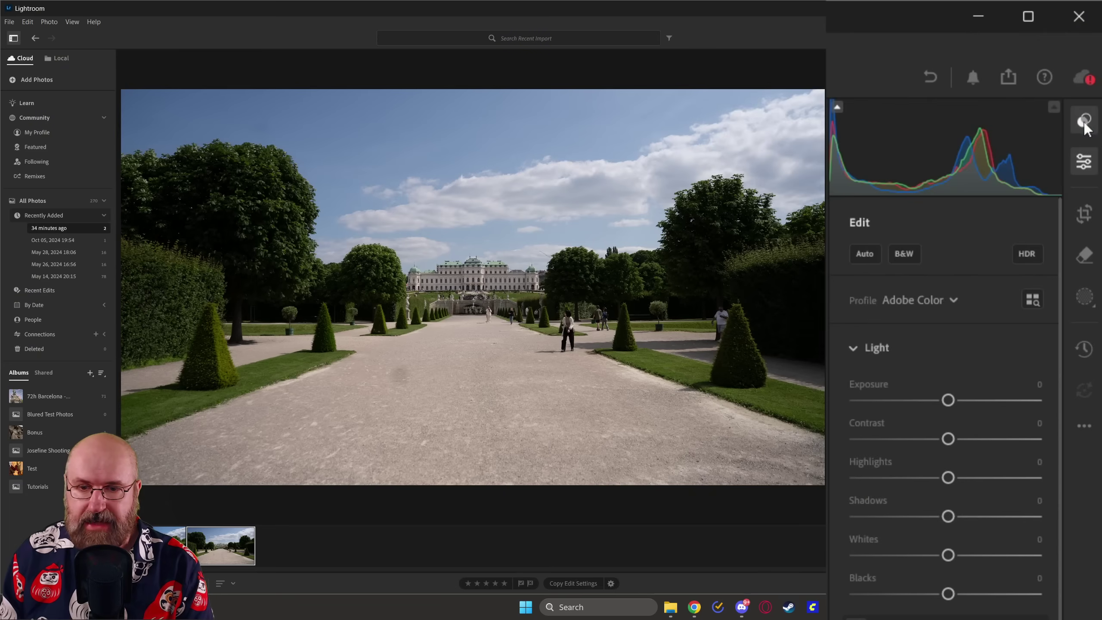
{"action": "left_click", "coordinate": [753, 565]}
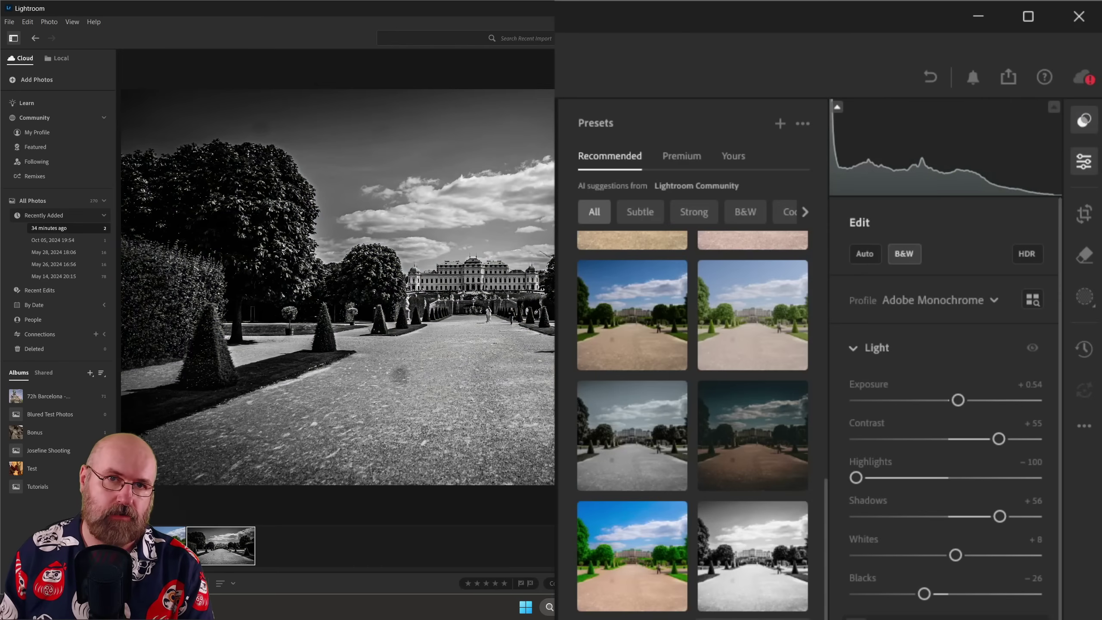
{"action": "left_click", "coordinate": [608, 386]}
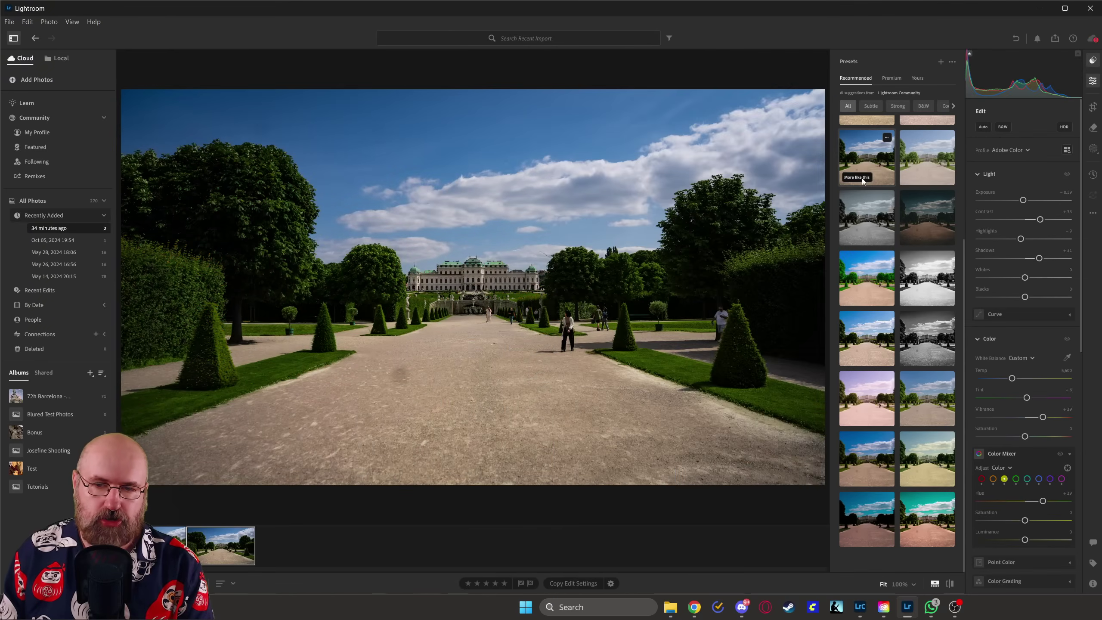
{"action": "left_click", "coordinate": [917, 224]}
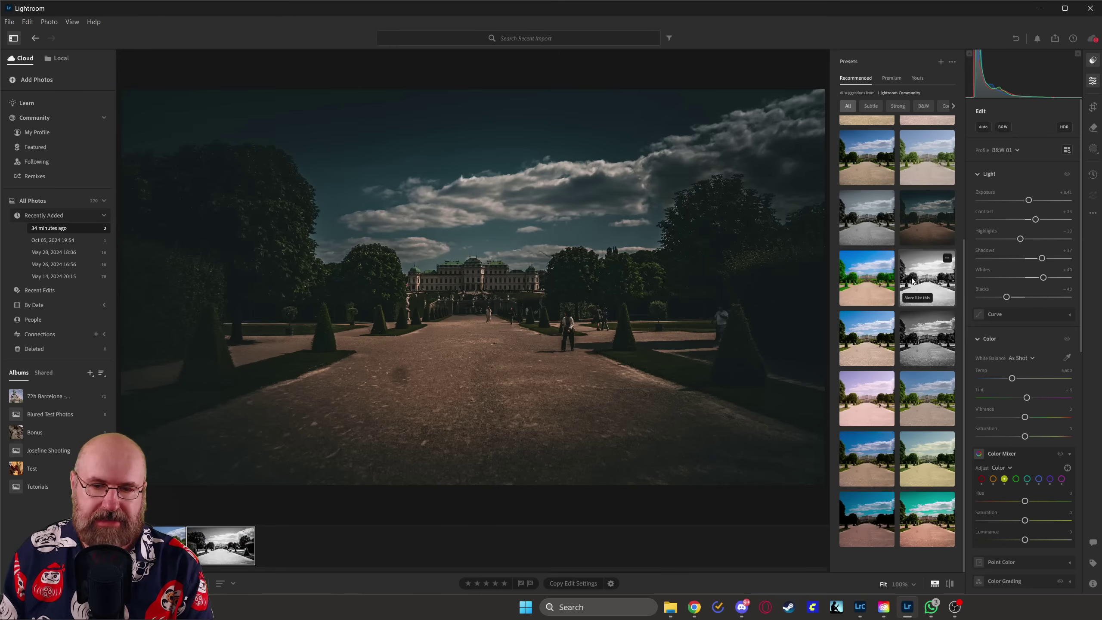
{"action": "left_click", "coordinate": [913, 281]}
{"action": "left_click", "coordinate": [871, 324]}
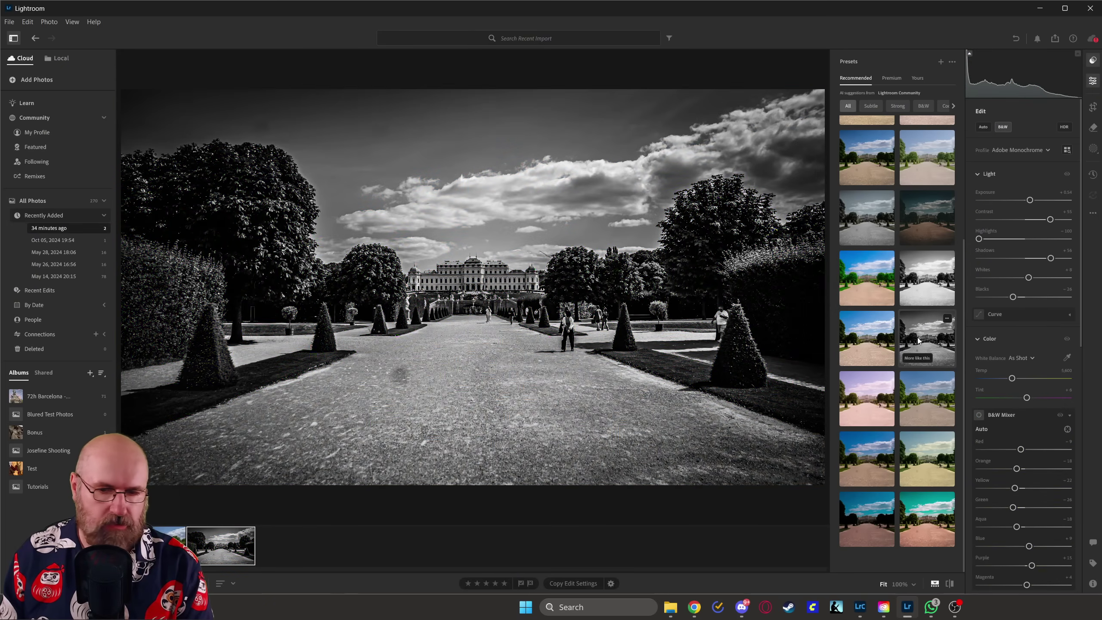
{"action": "left_click", "coordinate": [882, 394]}
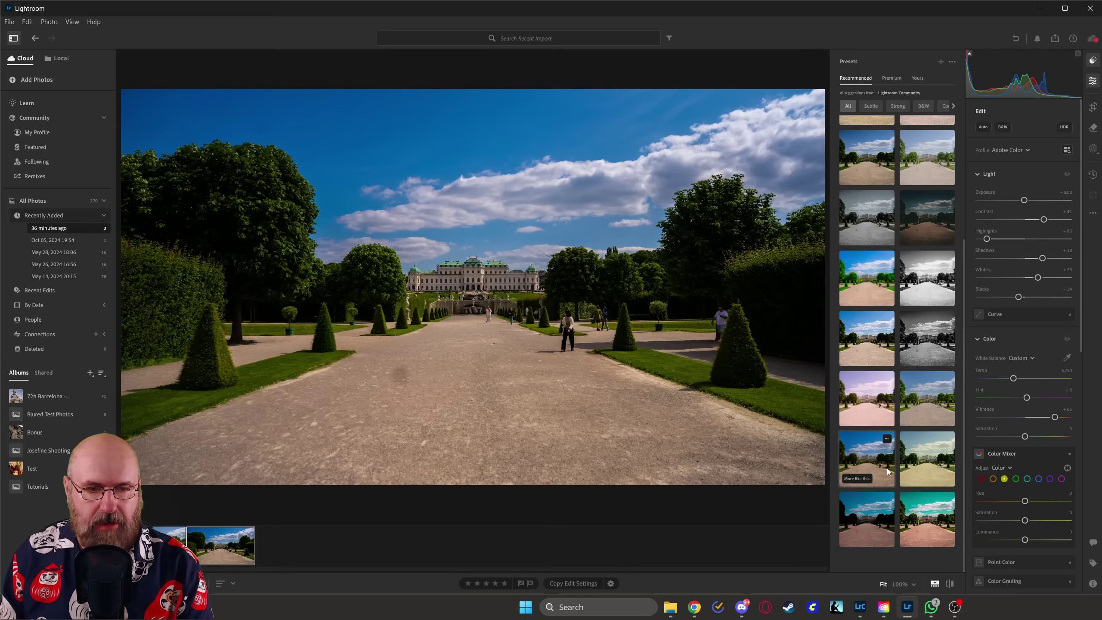
{"action": "left_click", "coordinate": [915, 468]}
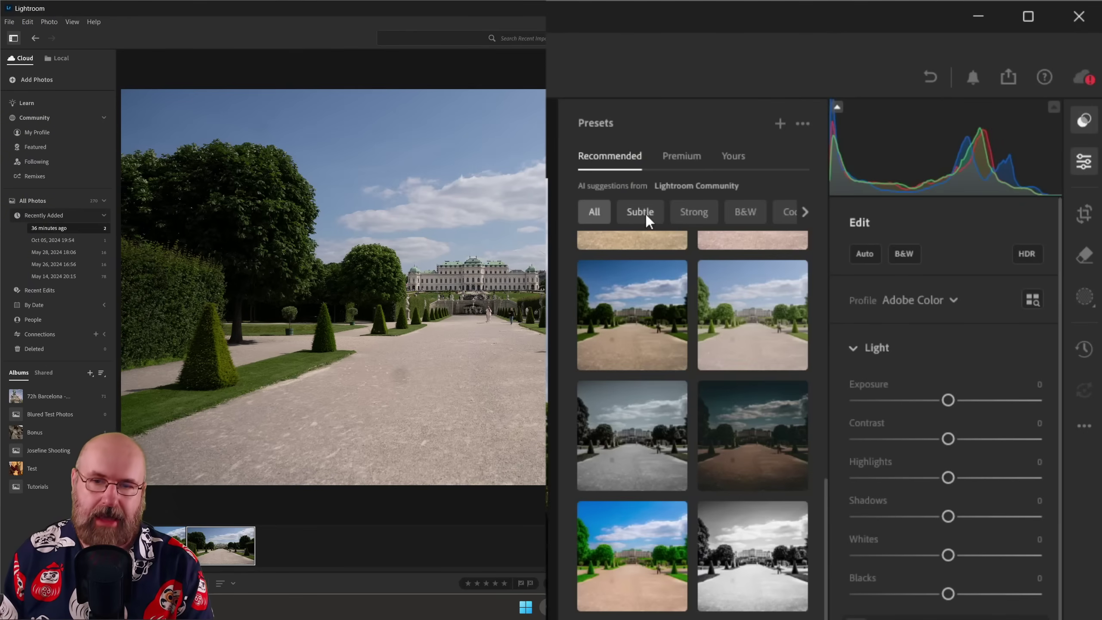
- Filter recommendations by Subtle, B&W, Cool, Warm, then Dark, and preview the first Dark preset
{"action": "left_click", "coordinate": [641, 212]}
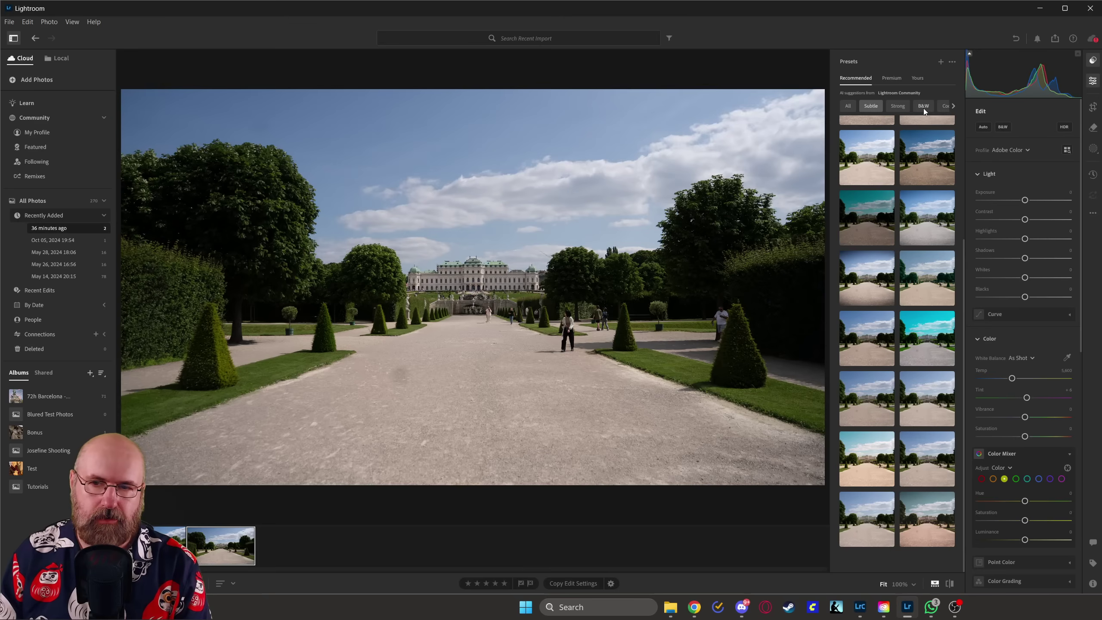
{"action": "left_click", "coordinate": [923, 107]}
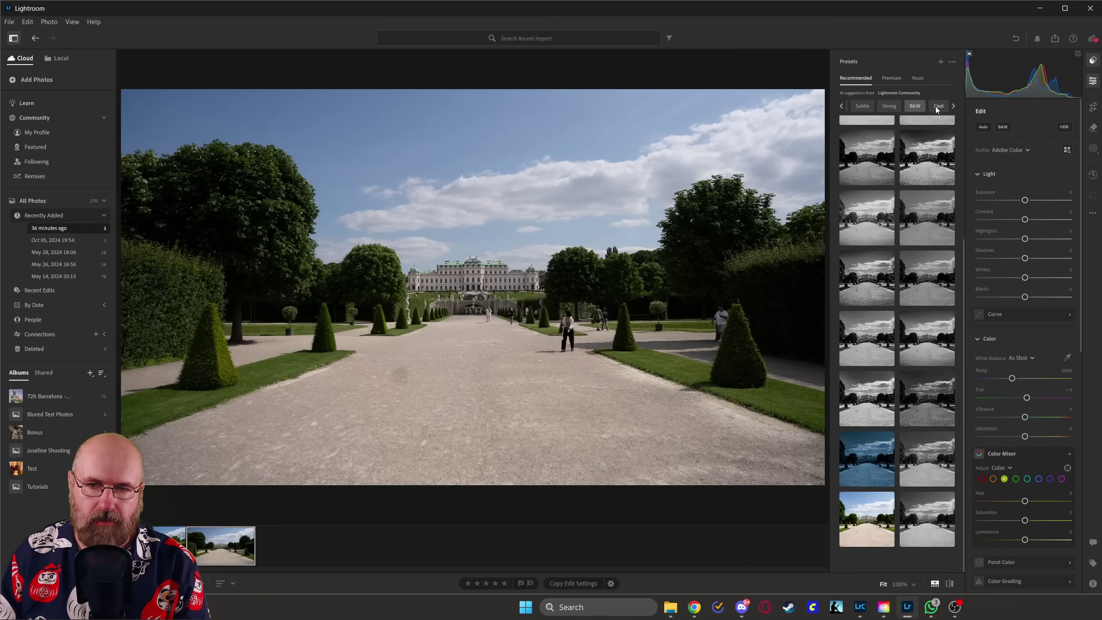
{"action": "left_click", "coordinate": [936, 107]}
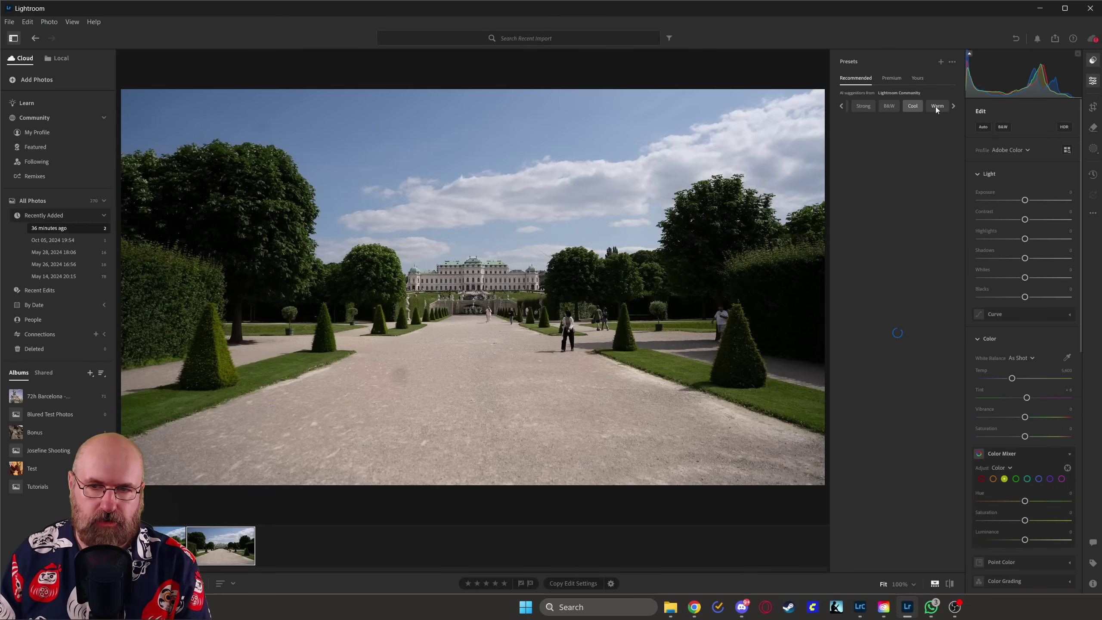
{"action": "left_click", "coordinate": [935, 107]}
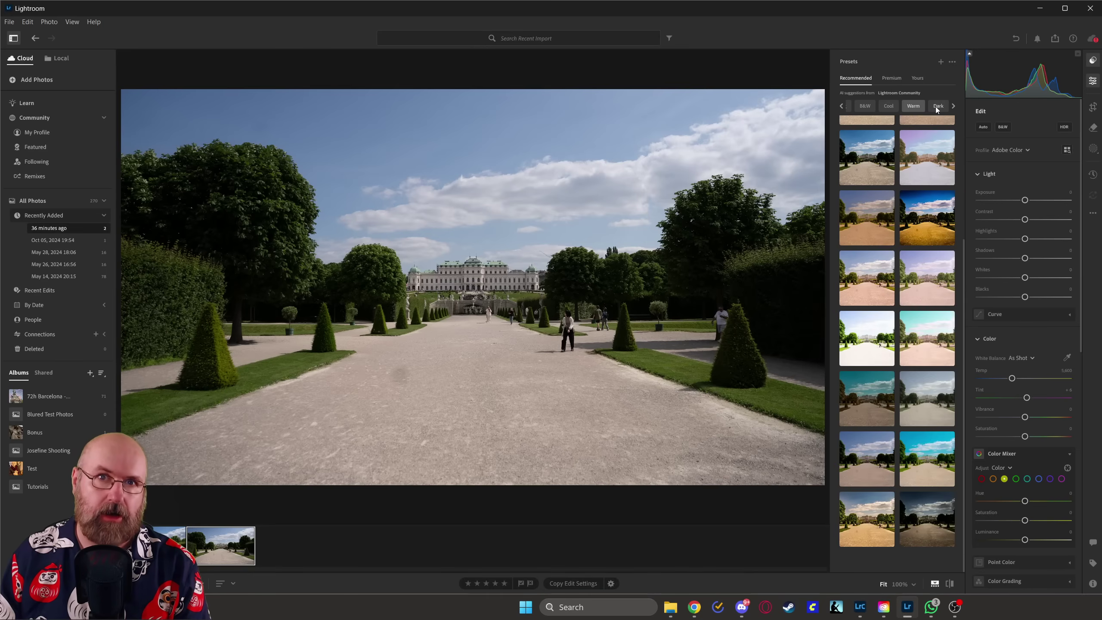
{"action": "left_click", "coordinate": [935, 107]}
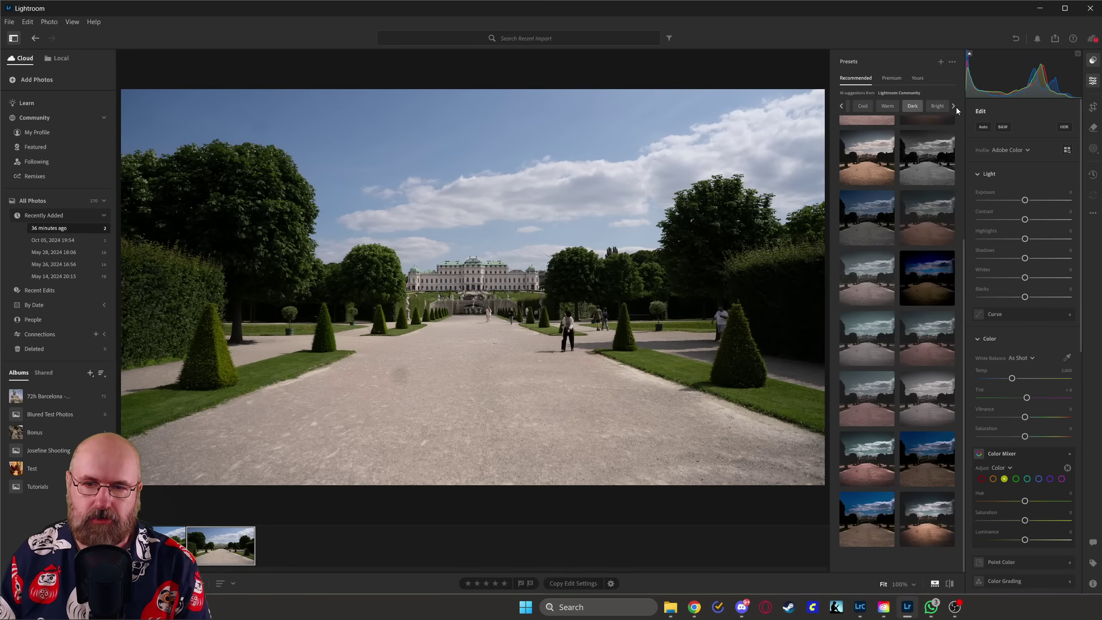
{"action": "left_click", "coordinate": [873, 168]}
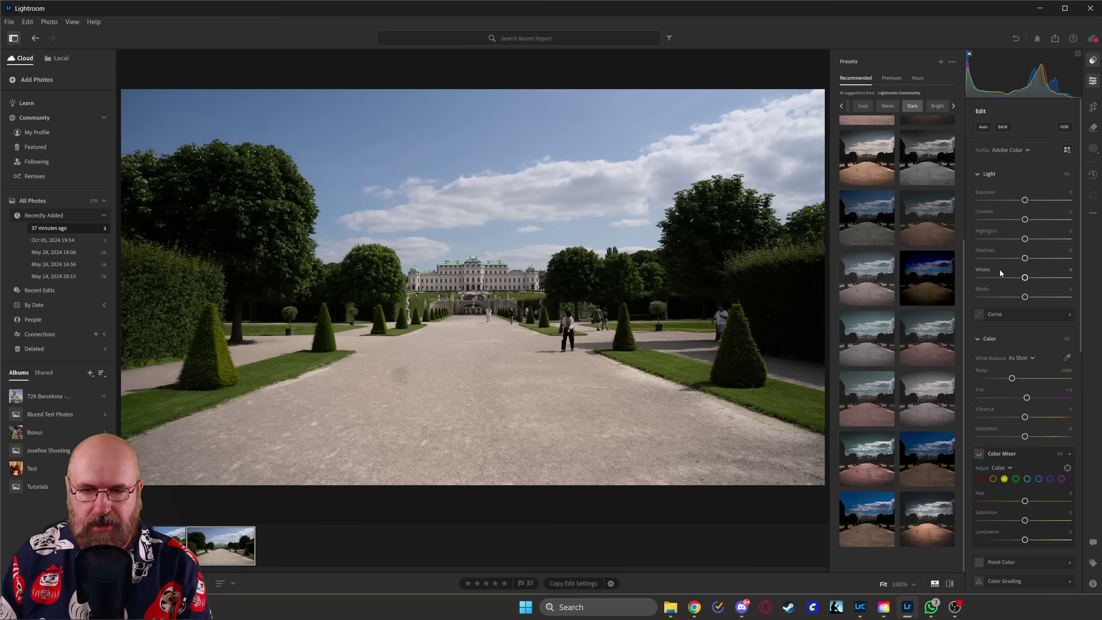
- Filter to Bright presets, preview two, apply one, and lower its Amount to 32
{"action": "left_click_drag", "start_coordinate": [962, 280], "coordinate": [971, 153]}
{"action": "left_click", "coordinate": [938, 106]}
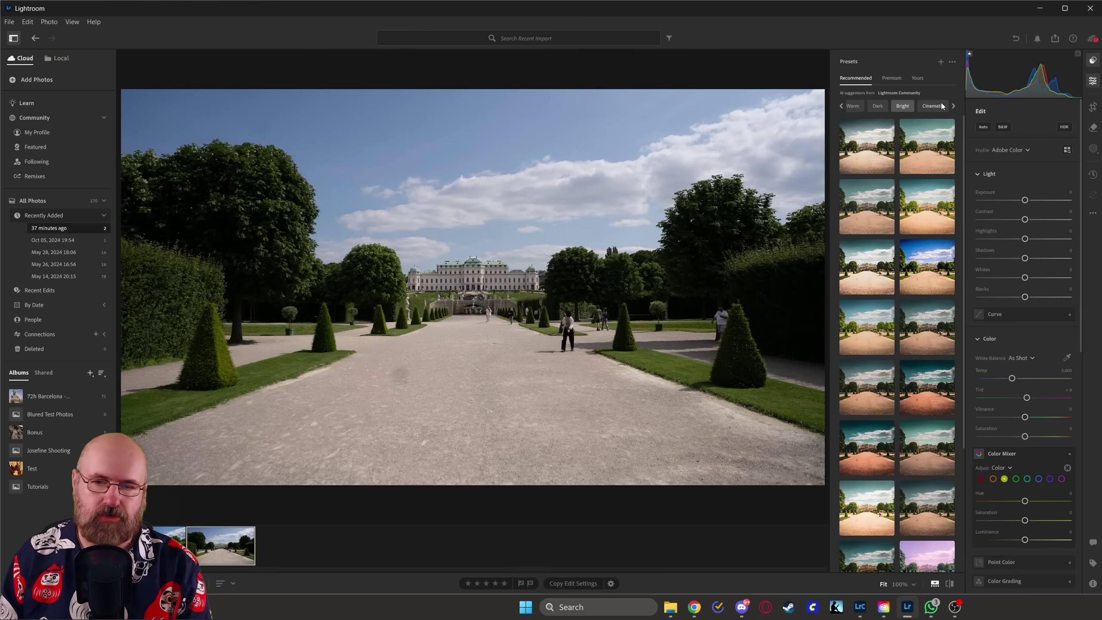
{"action": "left_click", "coordinate": [926, 168]}
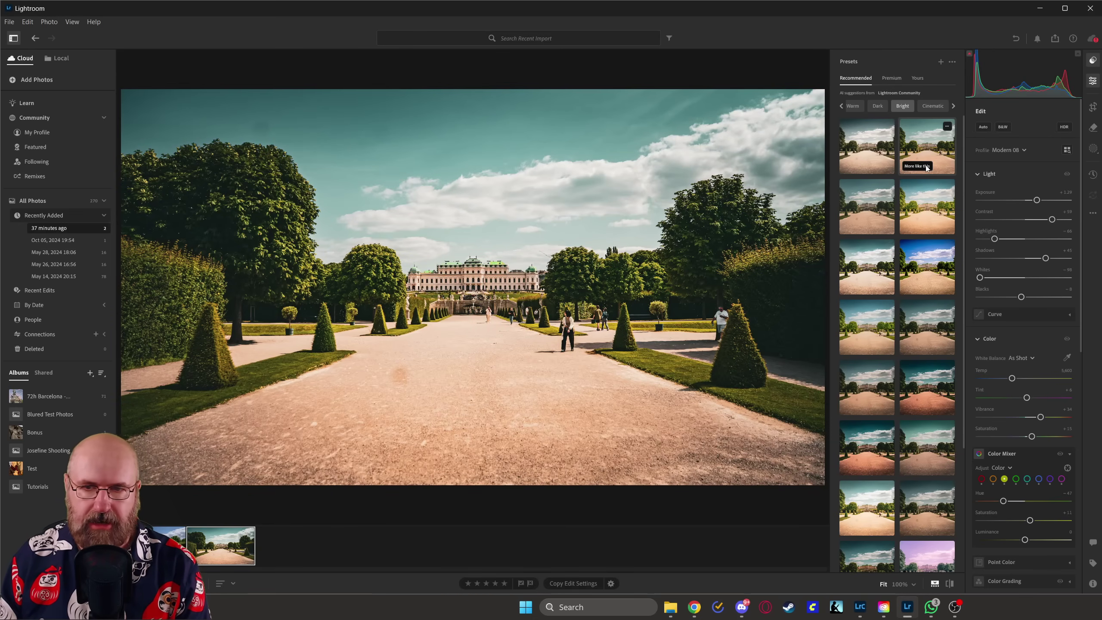
{"action": "left_click", "coordinate": [879, 210]}
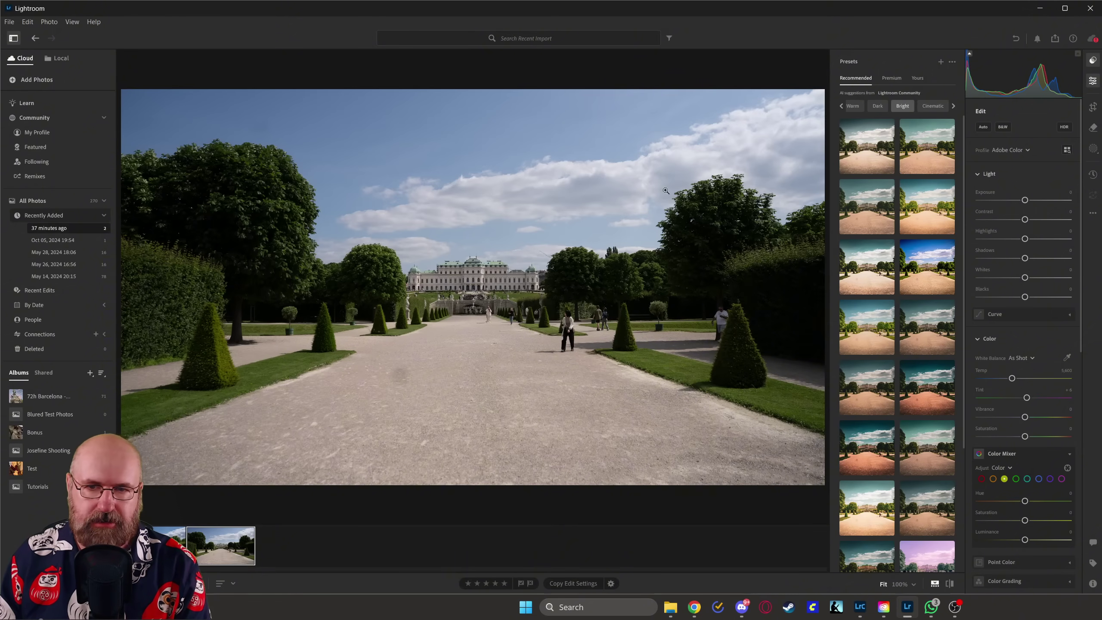
{"action": "left_click", "coordinate": [860, 319]}
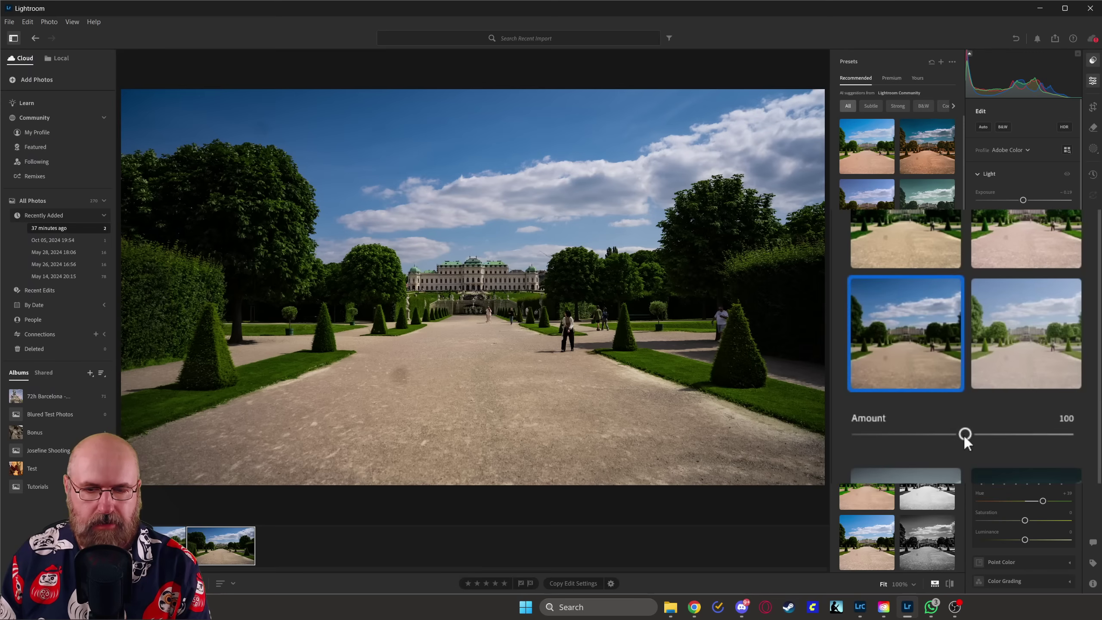
{"action": "mouse_move", "coordinate": [964, 434]}
{"action": "left_mouse_down"}
{"action": "mouse_move", "coordinate": [892, 434]}
{"action": "mouse_move", "coordinate": [1031, 433]}
{"action": "mouse_move", "coordinate": [920, 434]}
{"action": "mouse_move", "coordinate": [958, 435]}
{"action": "left_mouse_up"}
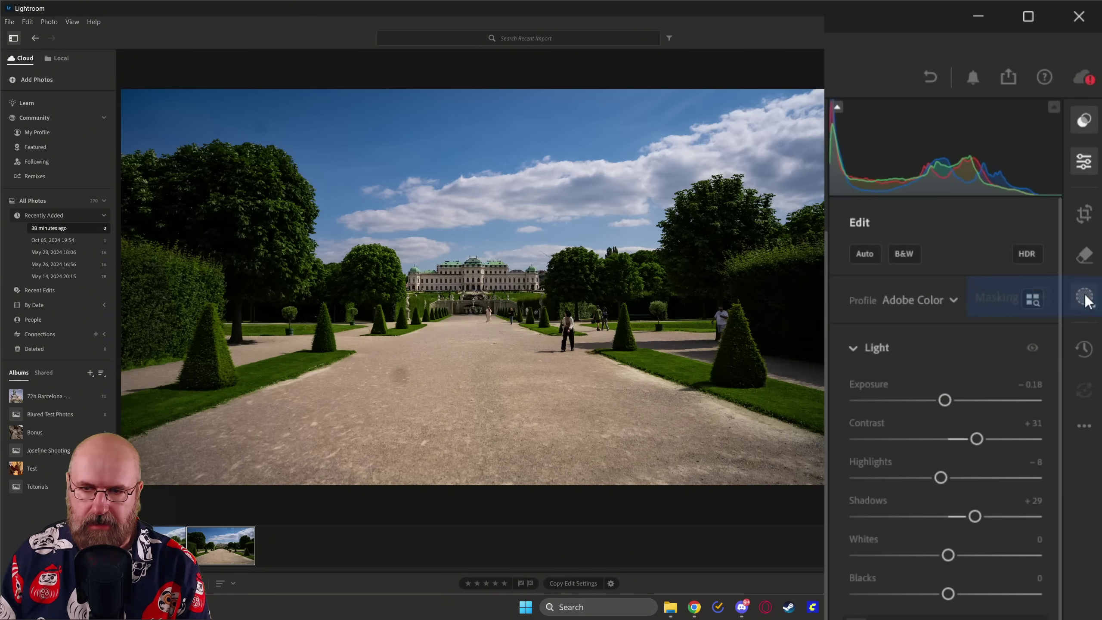
- Create a sky mask, invert it, and raise the Shadows to +55
{"action": "left_click", "coordinate": [1085, 297]}
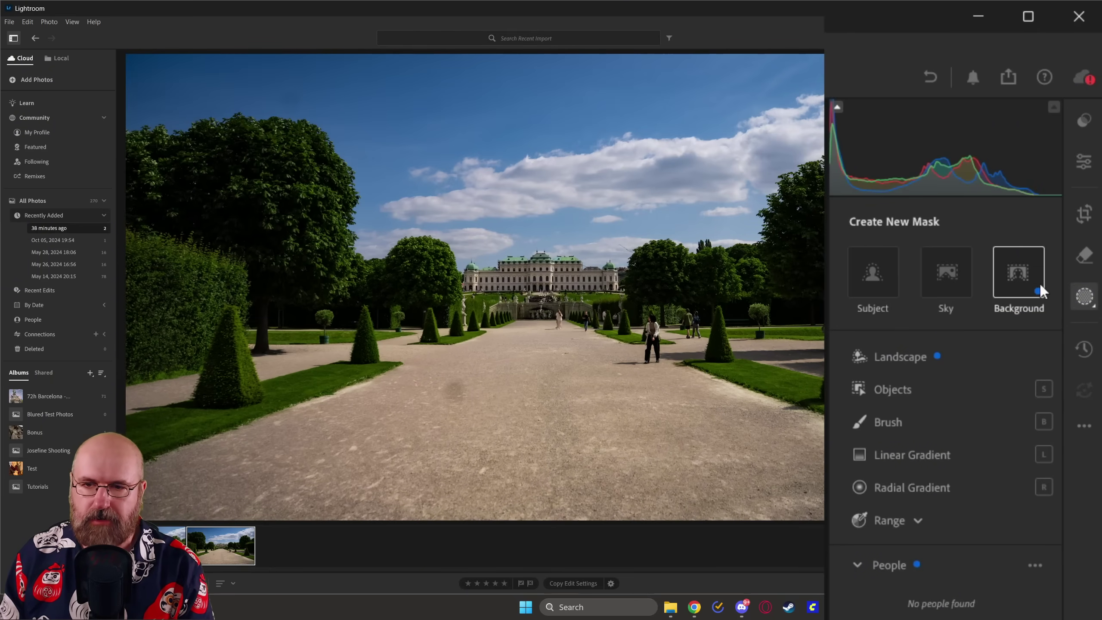
{"action": "left_click", "coordinate": [958, 280]}
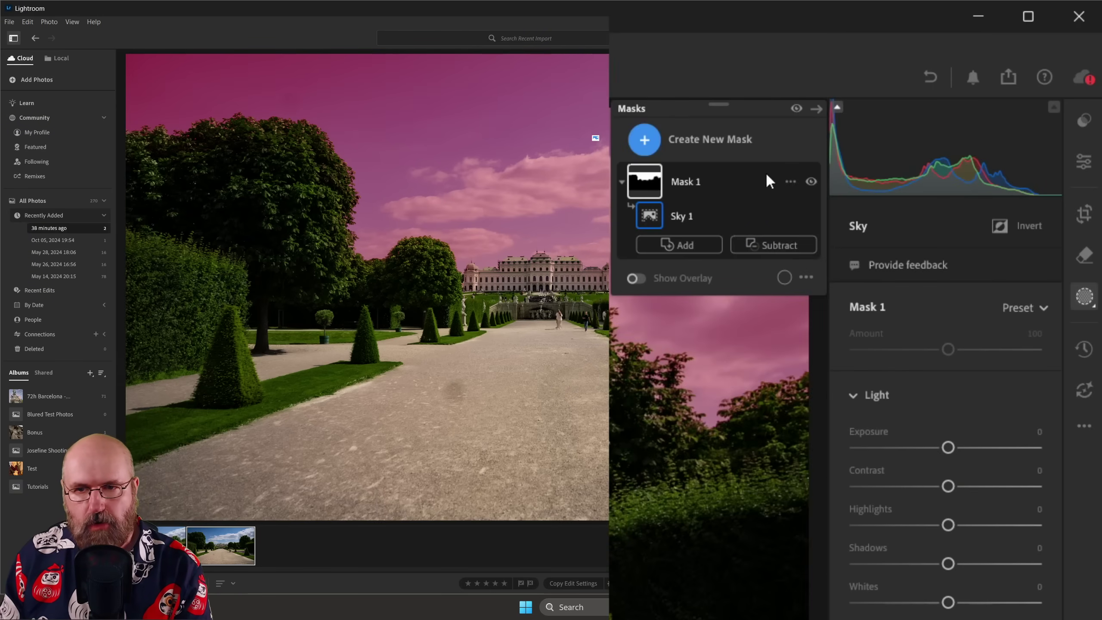
{"action": "left_click", "coordinate": [790, 182]}
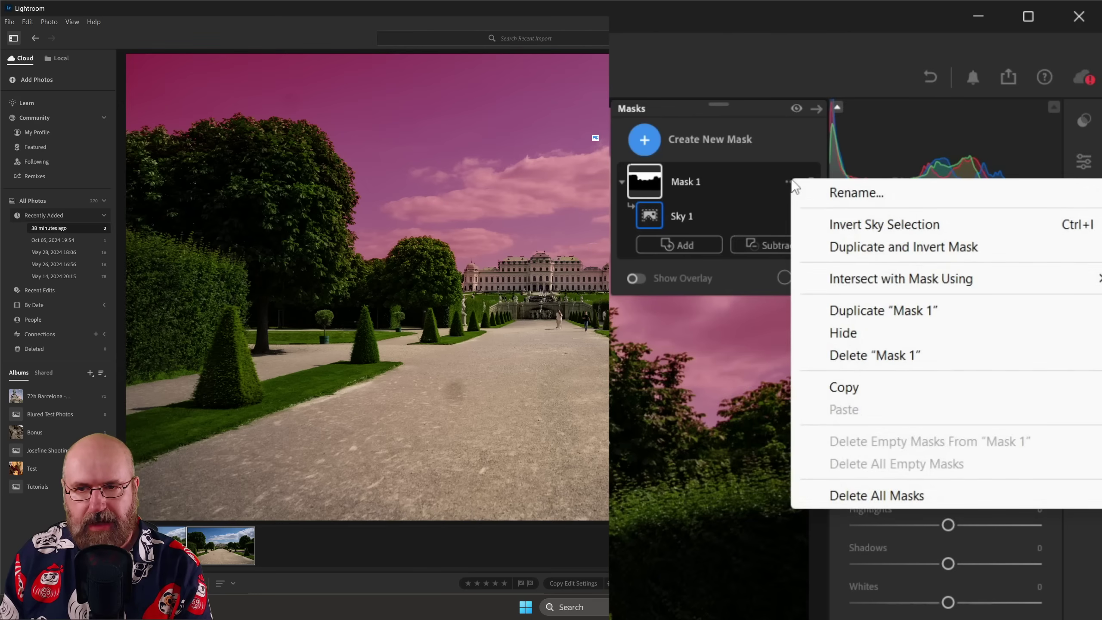
{"action": "left_click", "coordinate": [849, 224]}
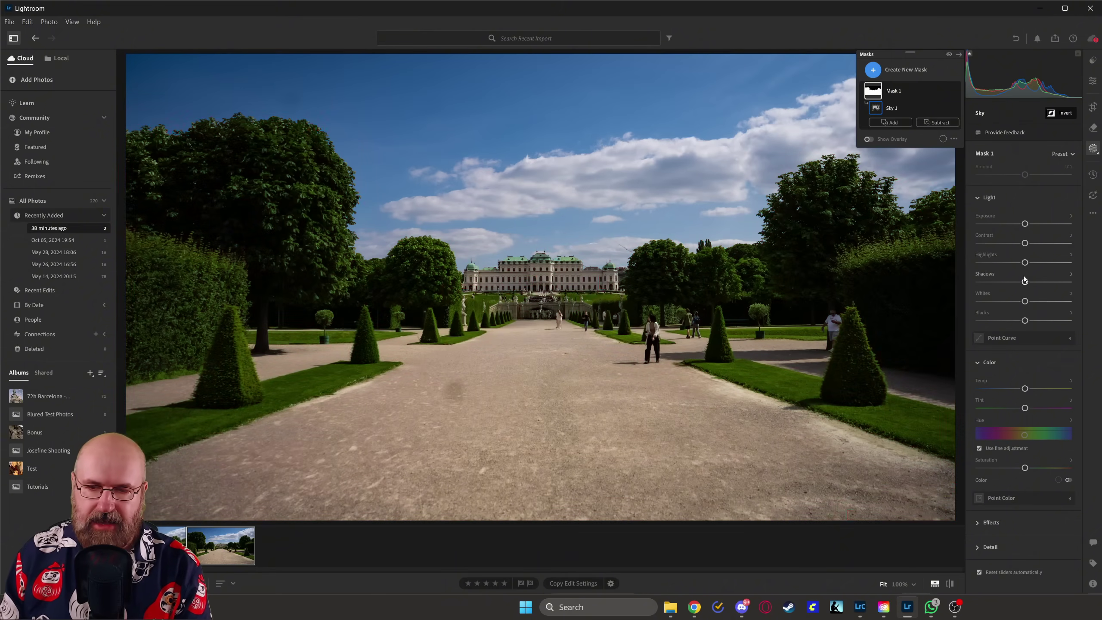
{"action": "left_click_drag", "start_coordinate": [985, 200], "coordinate": [1037, 200]}
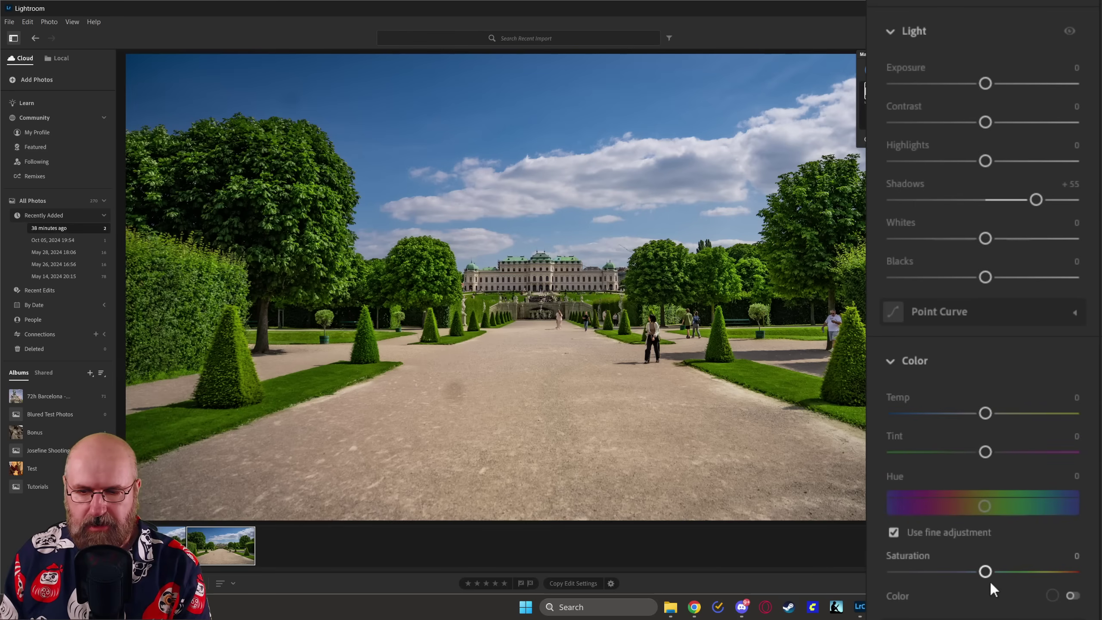
- Lower Saturation to -12 and close the editing panels for a wider view
{"action": "left_click_drag", "start_coordinate": [985, 570], "coordinate": [955, 573]}
{"action": "left_click_drag", "start_coordinate": [1010, 468], "coordinate": [1005, 468]}
{"action": "key", "text": "e"}
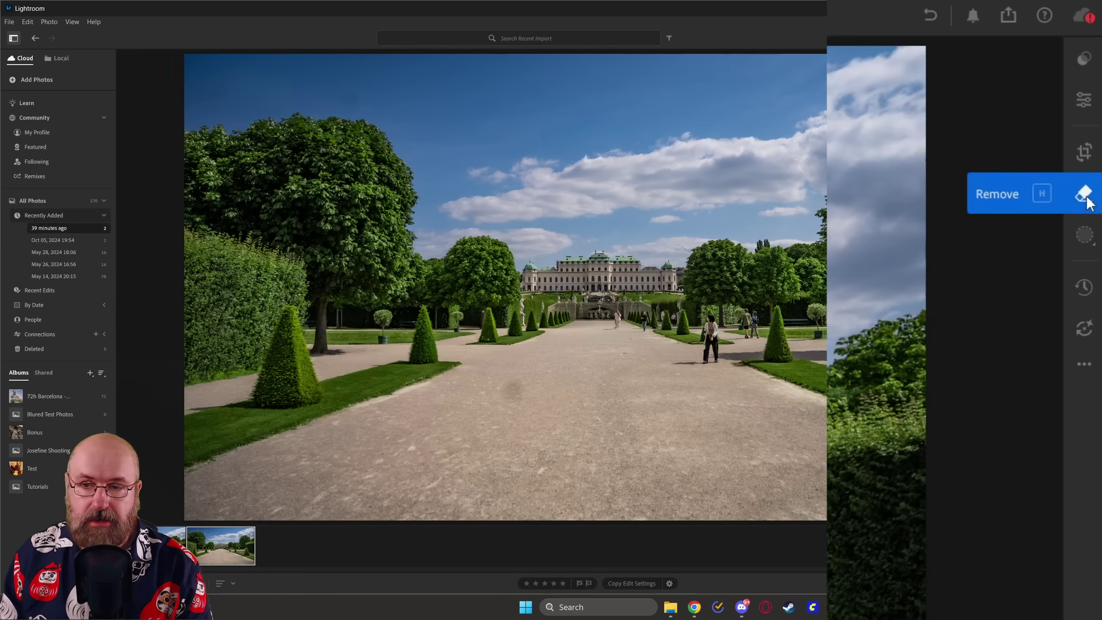
- With Generative AI on and brush size 12, paint over the dark spot on the gravel path
{"action": "left_click", "coordinate": [1085, 195]}
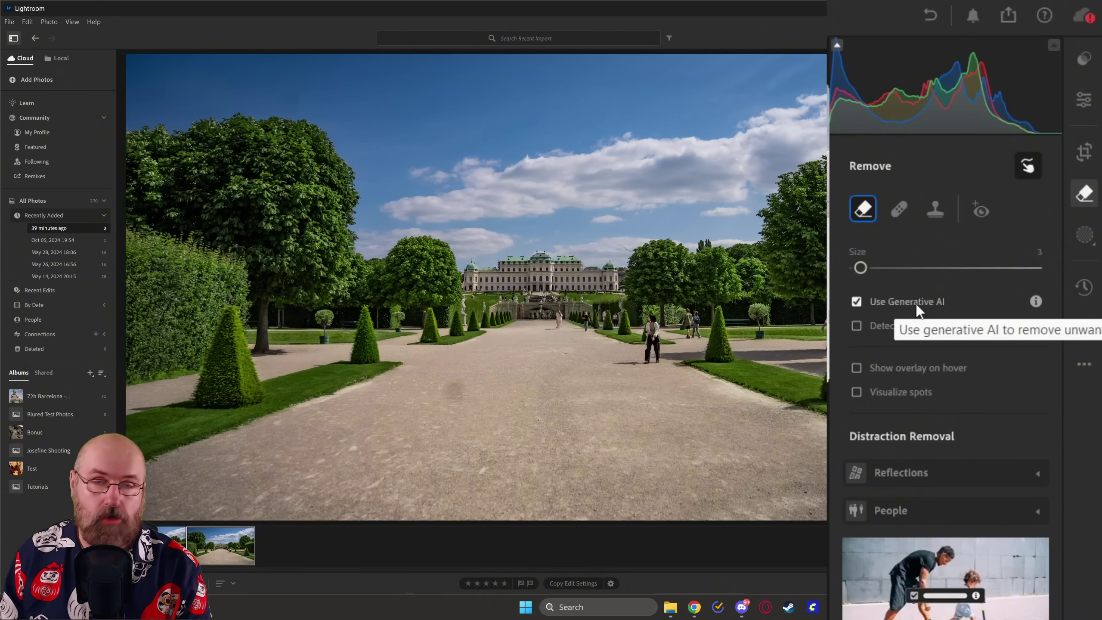
{"action": "left_click", "coordinate": [856, 302]}
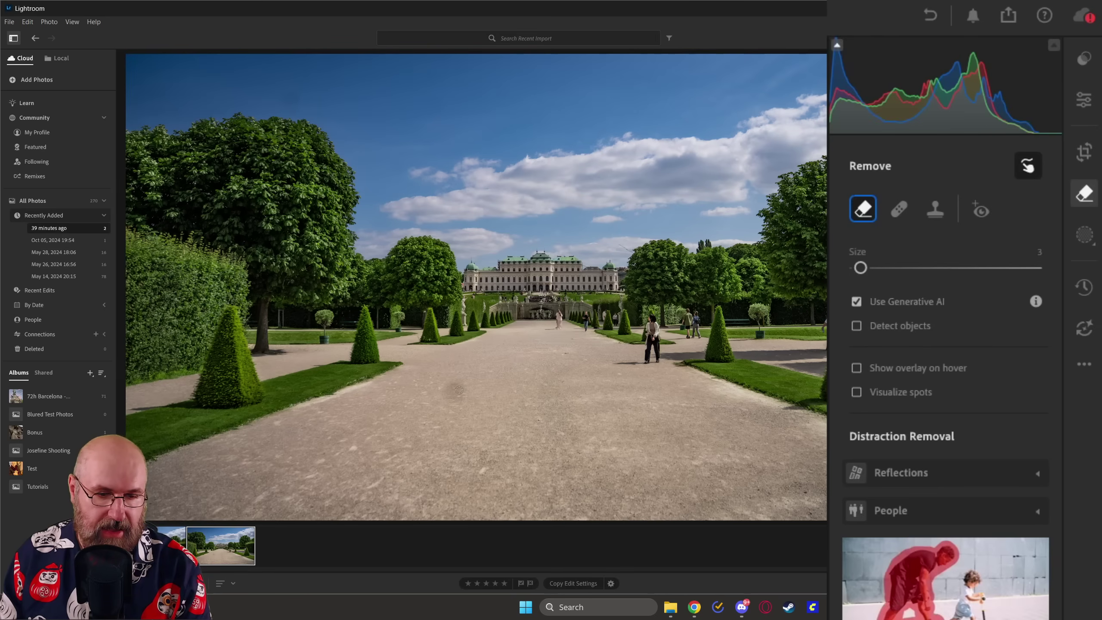
{"action": "scroll", "coordinate": [451, 404], "scroll_direction": "up", "scroll_amount": 5}
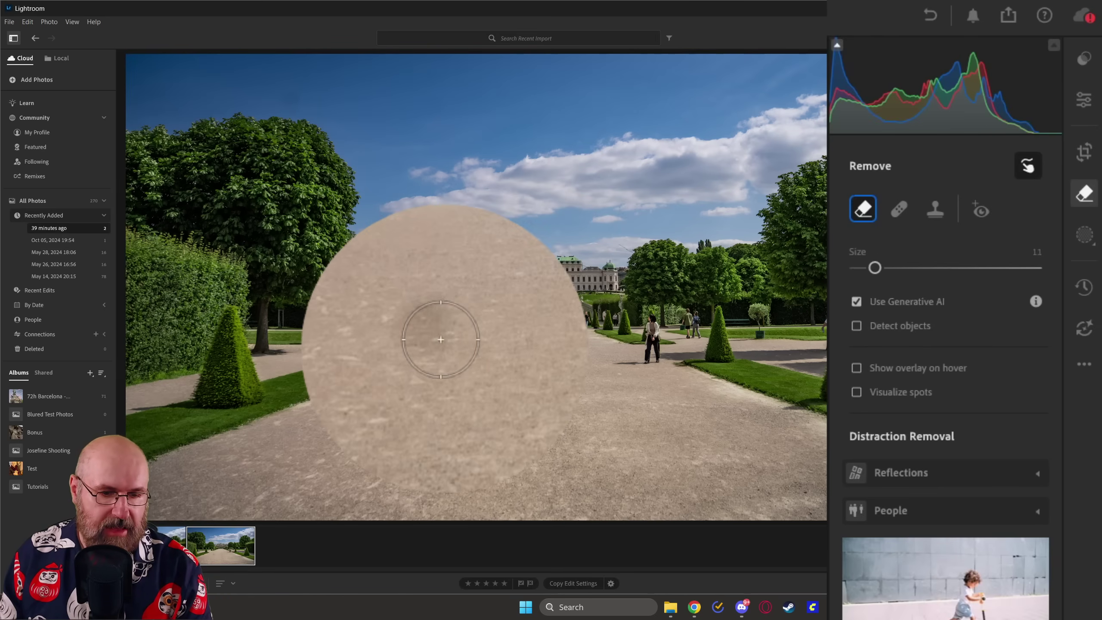
{"action": "scroll", "coordinate": [435, 336], "scroll_direction": "down", "scroll_amount": 3}
{"action": "scroll", "coordinate": [436, 338], "scroll_direction": "up", "scroll_amount": 6}
{"action": "scroll", "coordinate": [437, 339], "scroll_direction": "down", "scroll_amount": 6}
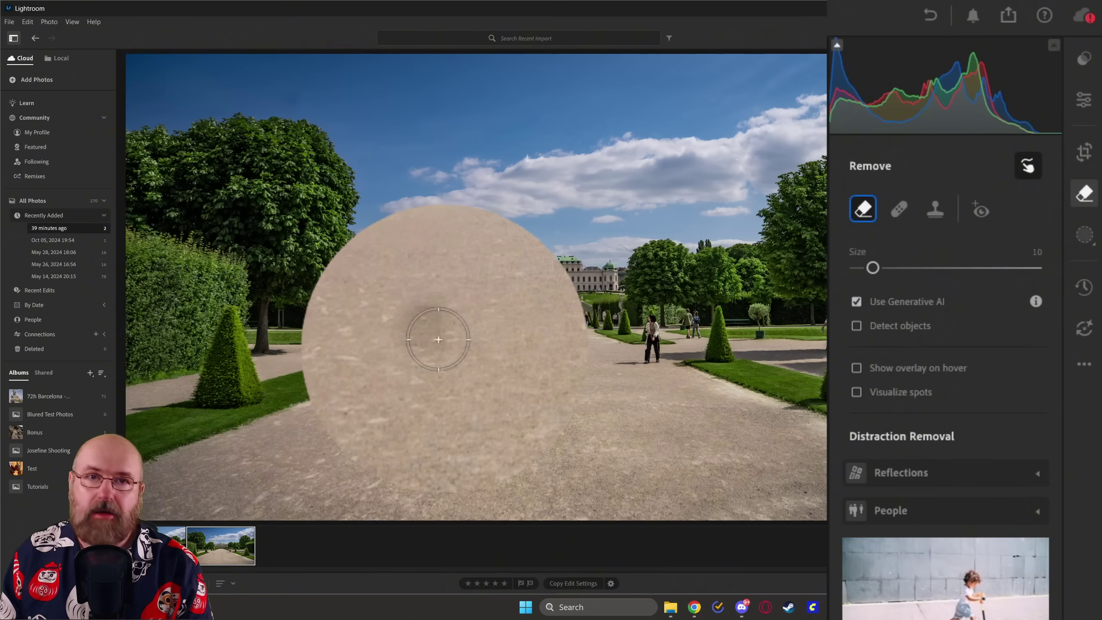
{"action": "scroll", "coordinate": [438, 339], "scroll_direction": "up", "scroll_amount": 2}
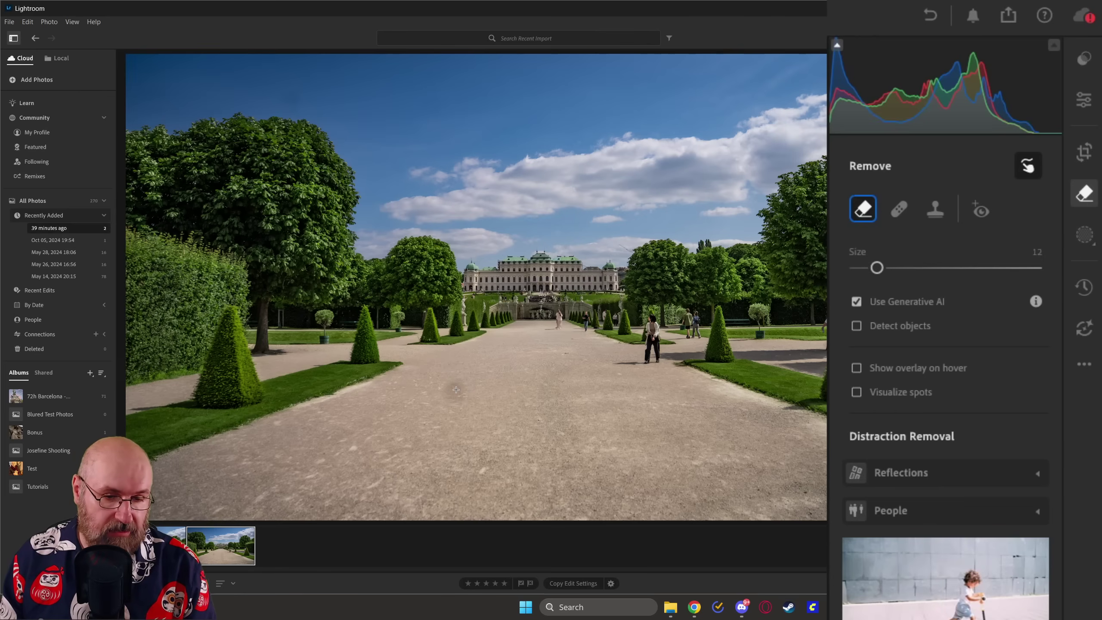
{"action": "left_click_drag", "start_coordinate": [456, 389], "coordinate": [449, 391]}
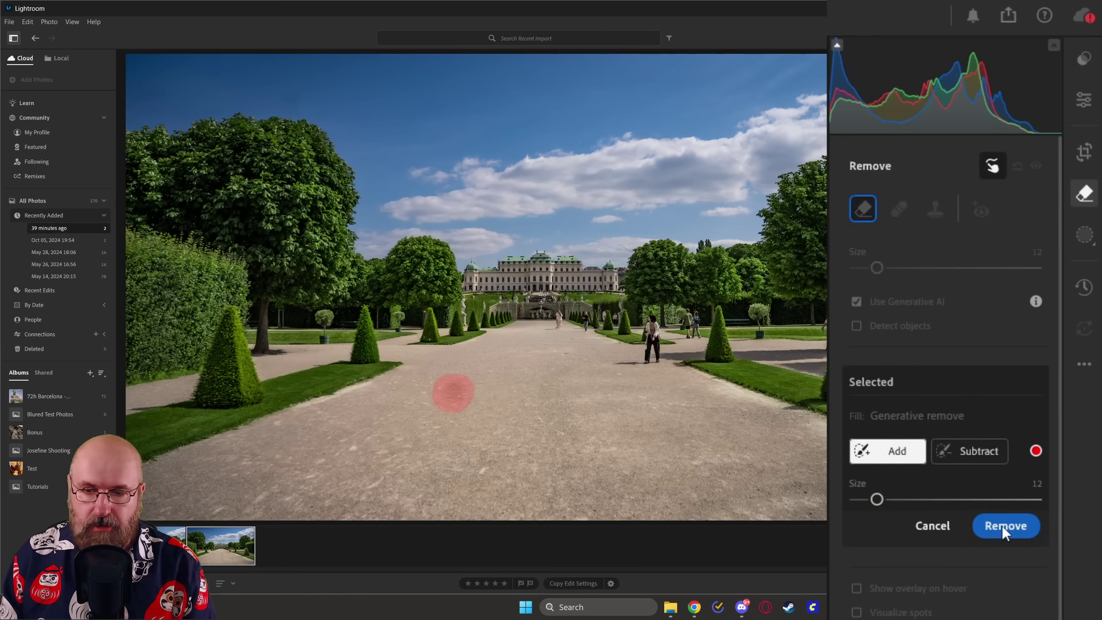
- Generatively remove the painted spot, settling on variation 2 of 3
{"action": "left_click", "coordinate": [1003, 525]}
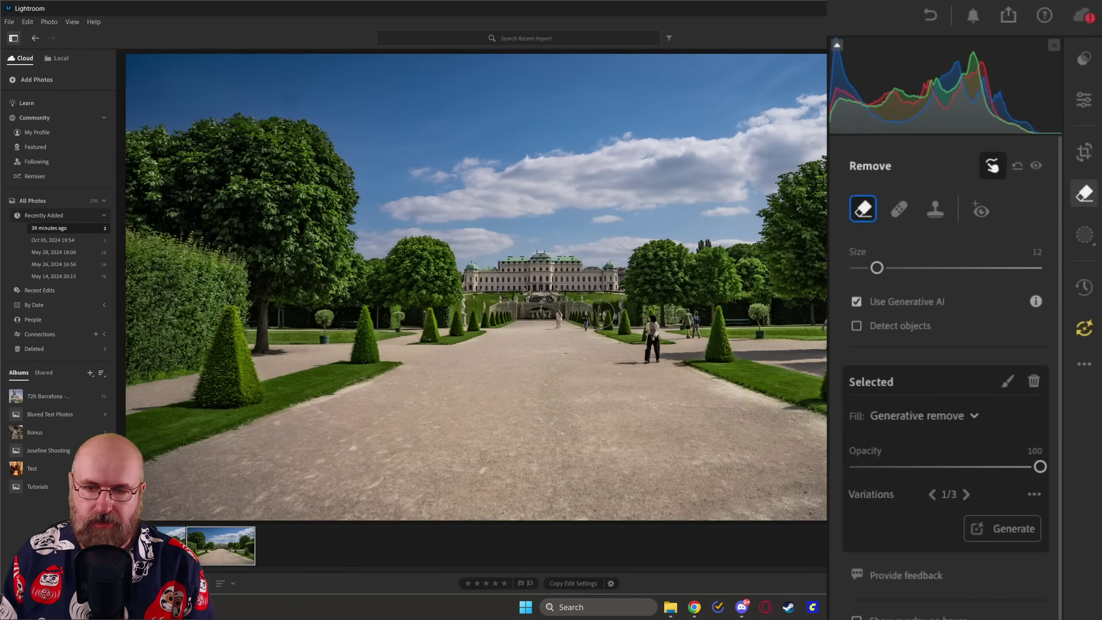
{"action": "left_click", "coordinate": [966, 494]}
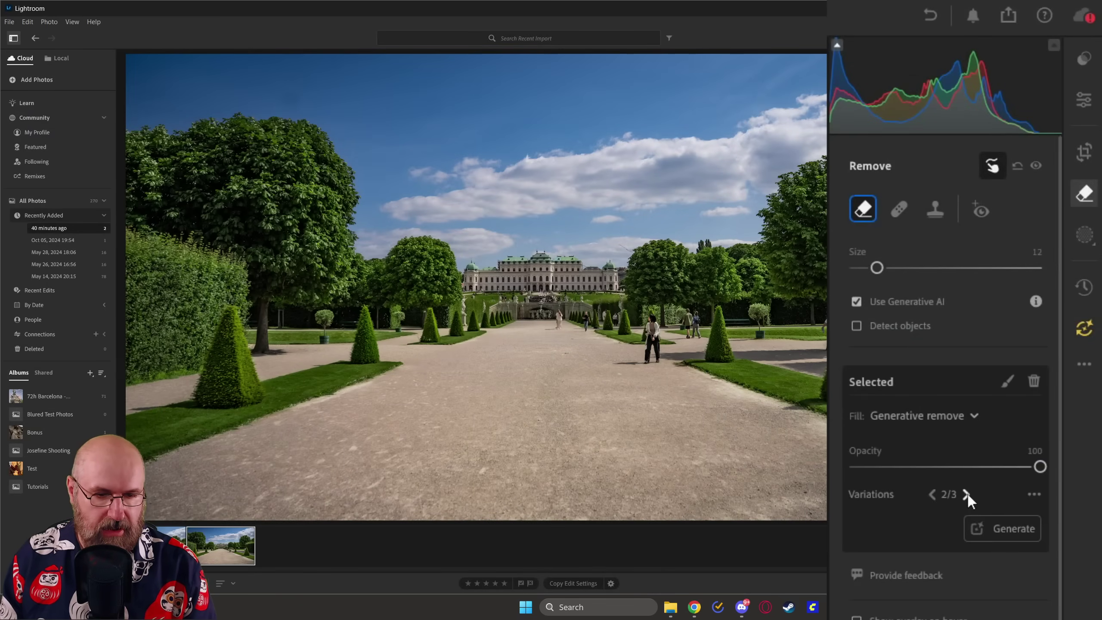
{"action": "left_click", "coordinate": [967, 494]}
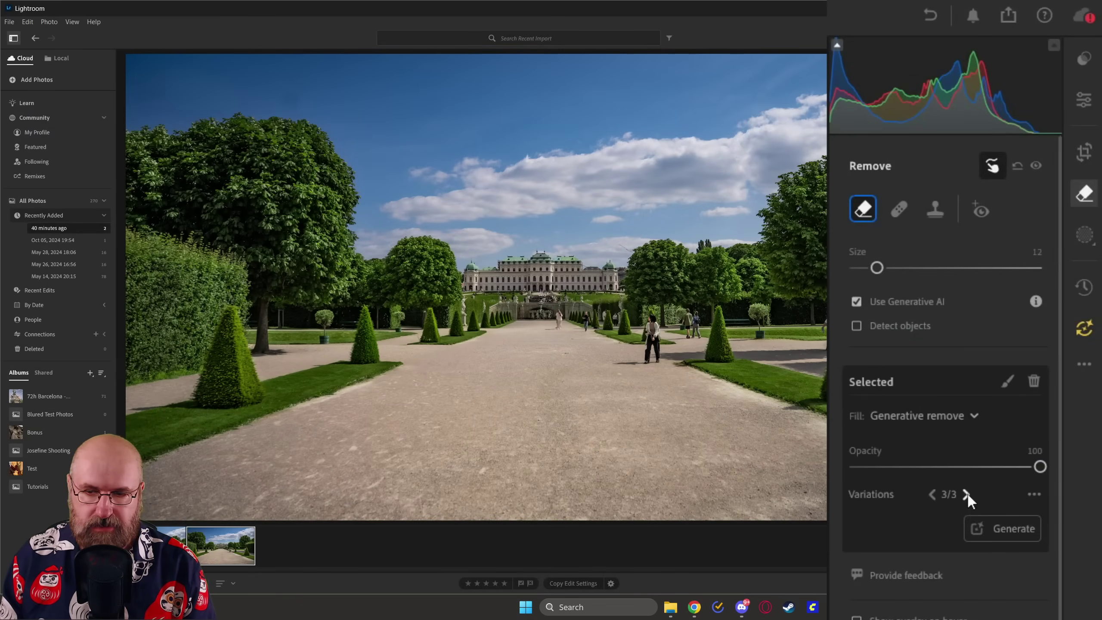
{"action": "left_click", "coordinate": [931, 495]}
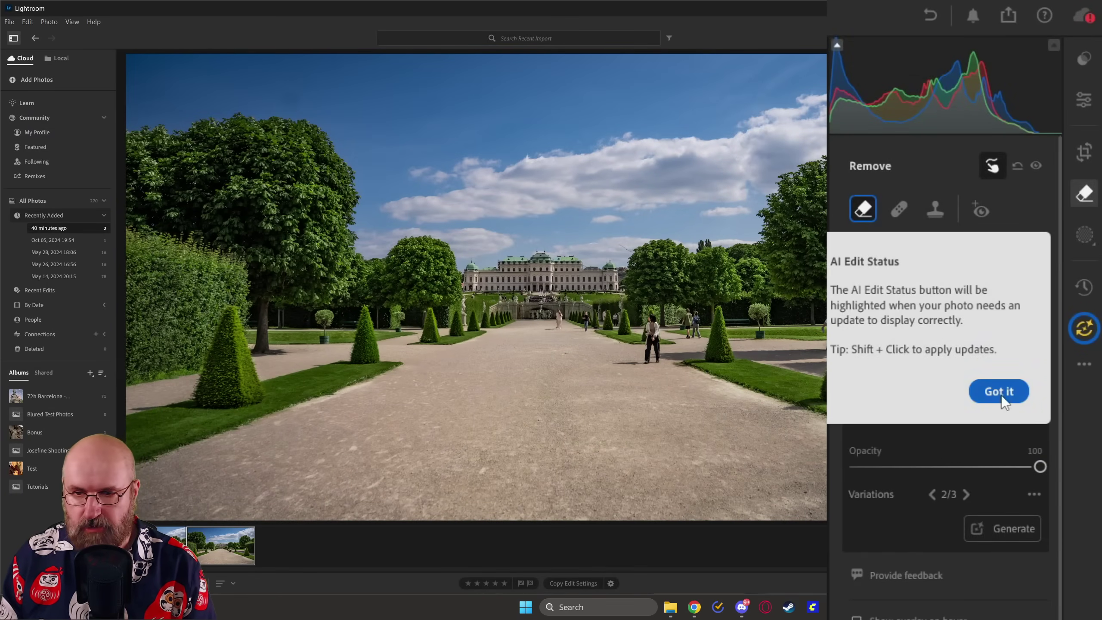
- Dismiss the AI edit tip and detect the people for Distraction Removal
{"action": "left_click", "coordinate": [1000, 392]}
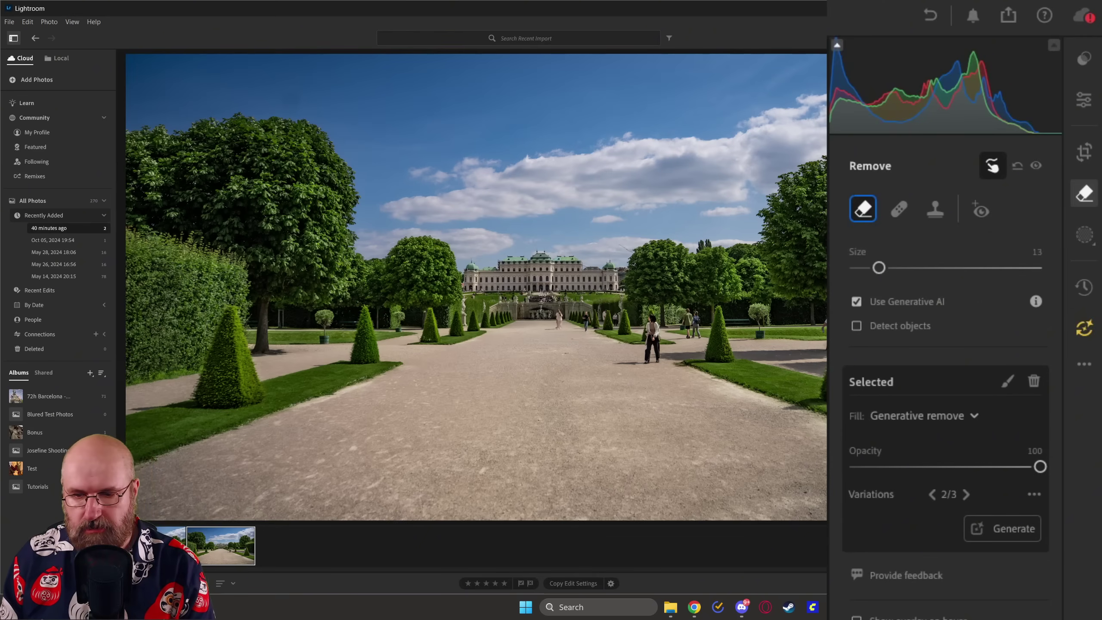
{"action": "scroll", "coordinate": [913, 500], "scroll_direction": "down", "scroll_amount": 5}
{"action": "left_click", "coordinate": [913, 545]}
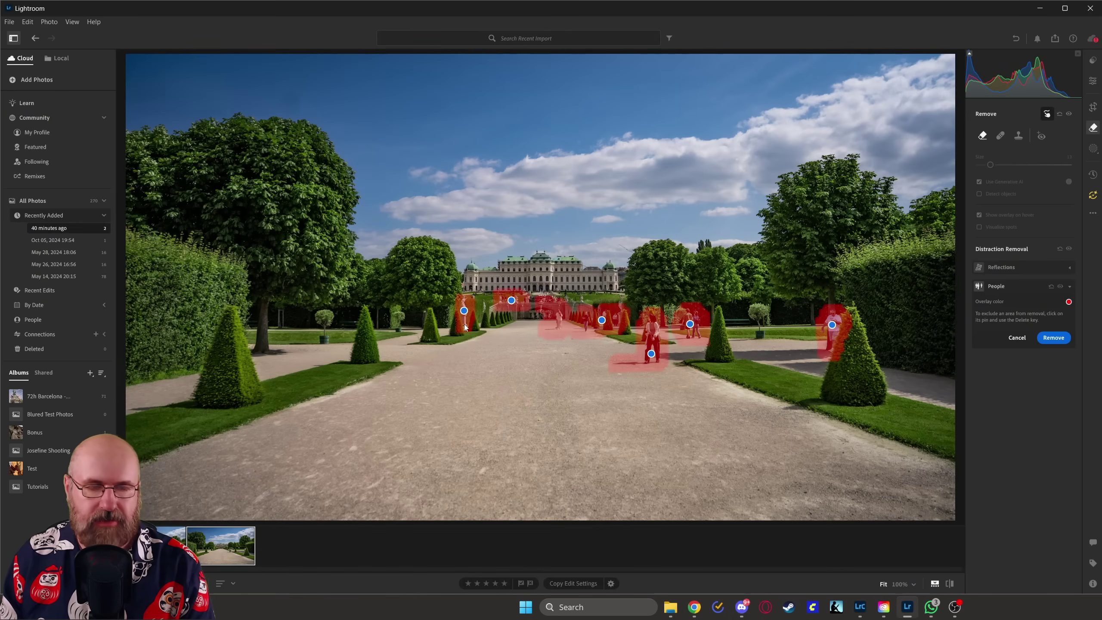
- Delete the three unwanted detection pins, excluding the distant figures near the palace
{"action": "right_click", "coordinate": [464, 311]}
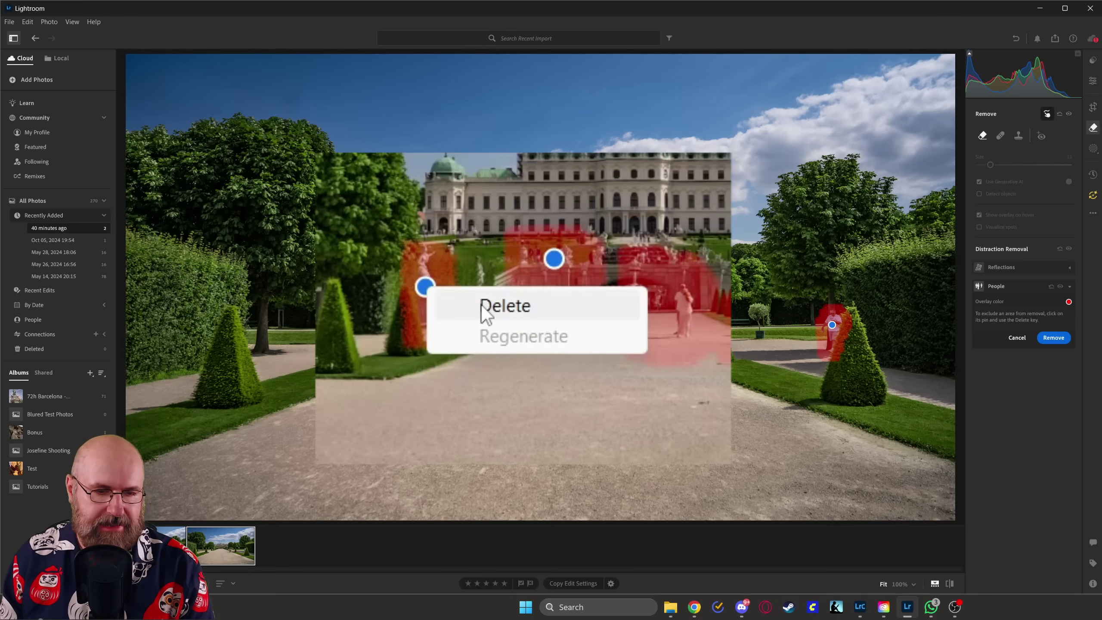
{"action": "left_click", "coordinate": [486, 306]}
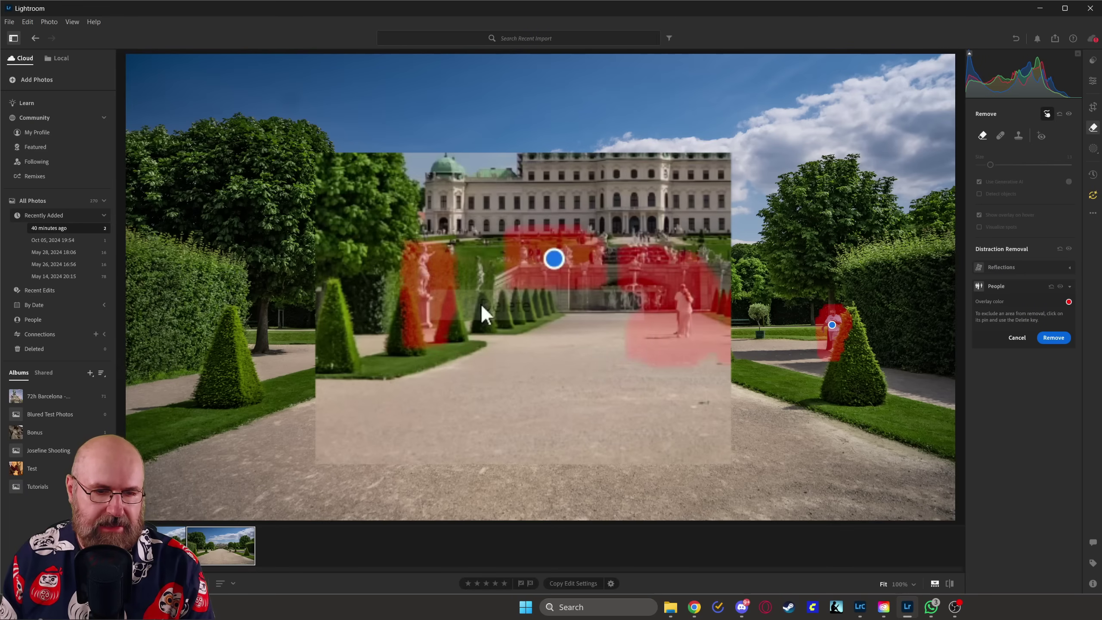
{"action": "right_click", "coordinate": [560, 266]}
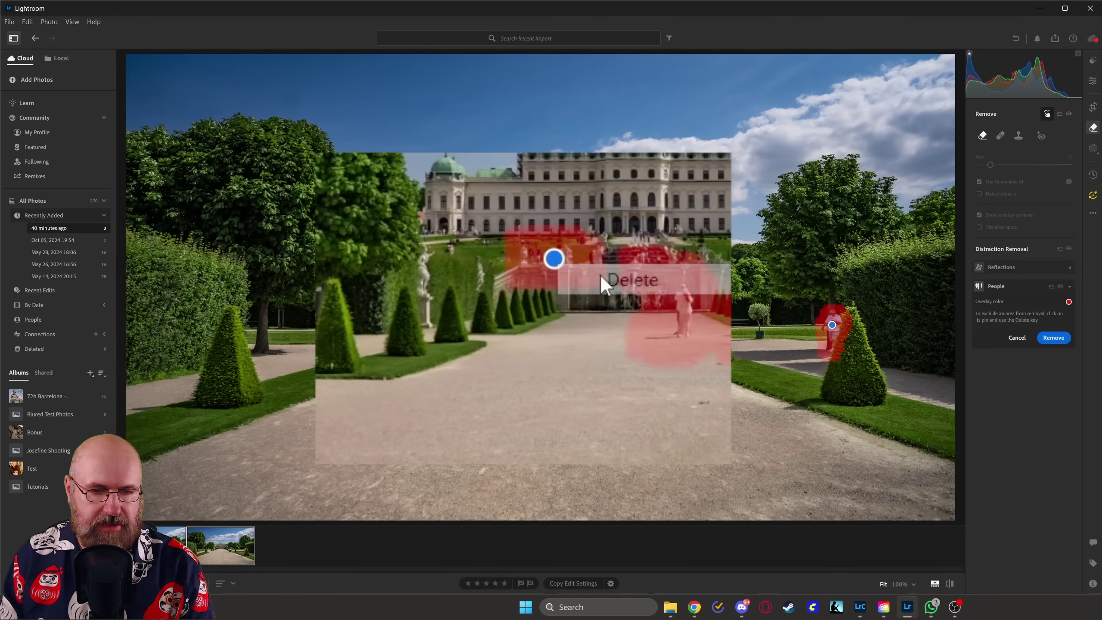
{"action": "left_click", "coordinate": [601, 276]}
{"action": "right_click", "coordinate": [804, 309]}
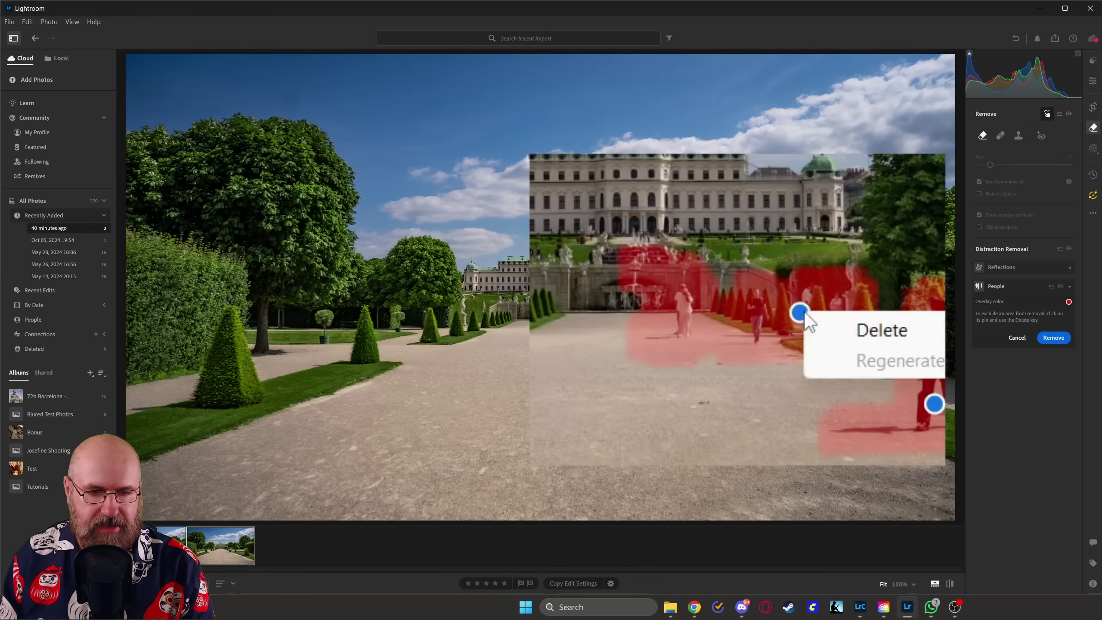
{"action": "left_click", "coordinate": [863, 332]}
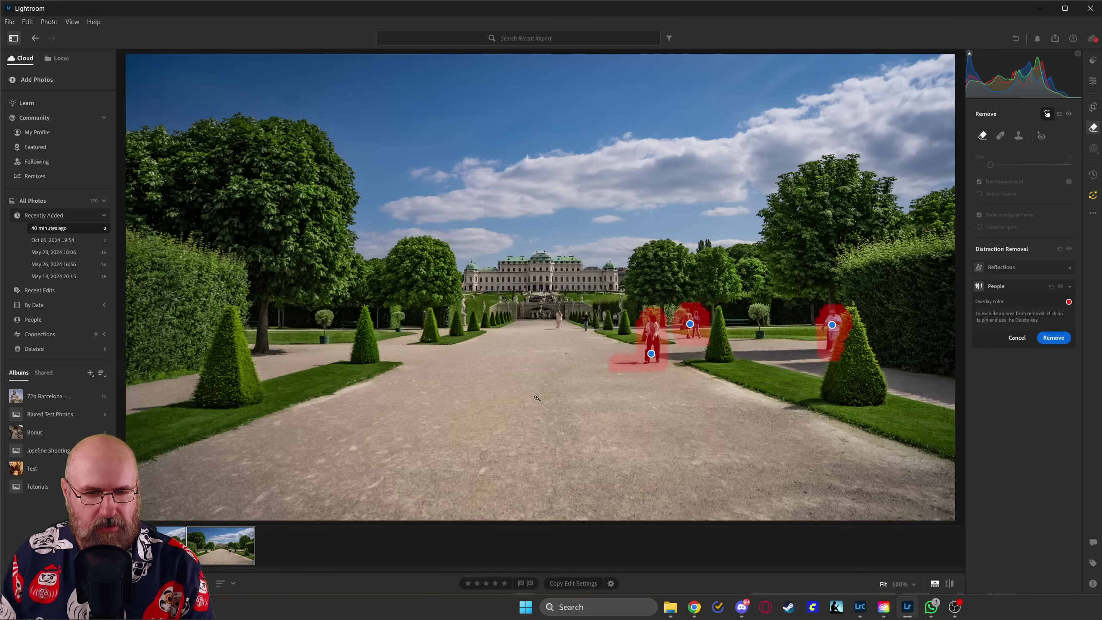
- Toggle between 100% and Fit to check the marked woman, couple and man
{"action": "left_click", "coordinate": [689, 354]}
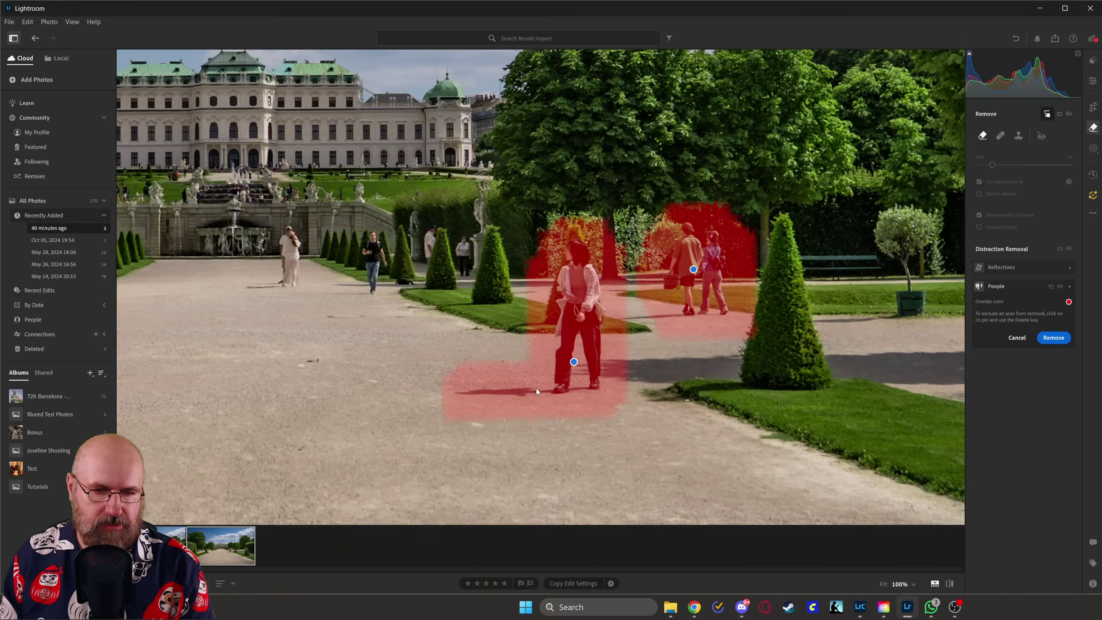
{"action": "left_click", "coordinate": [747, 409]}
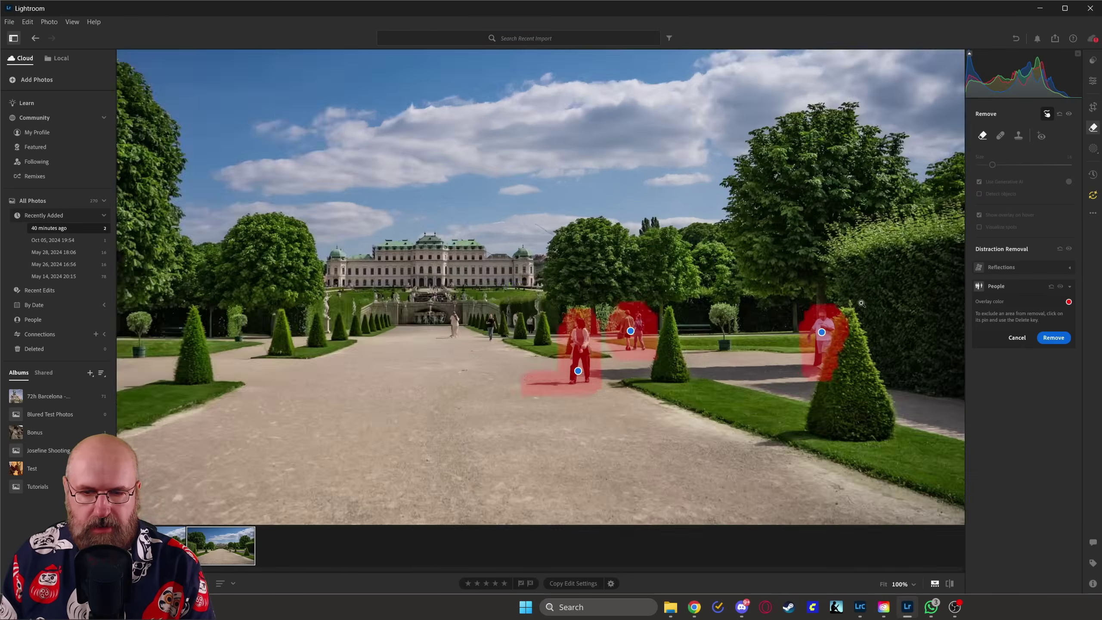
{"action": "left_click", "coordinate": [848, 326]}
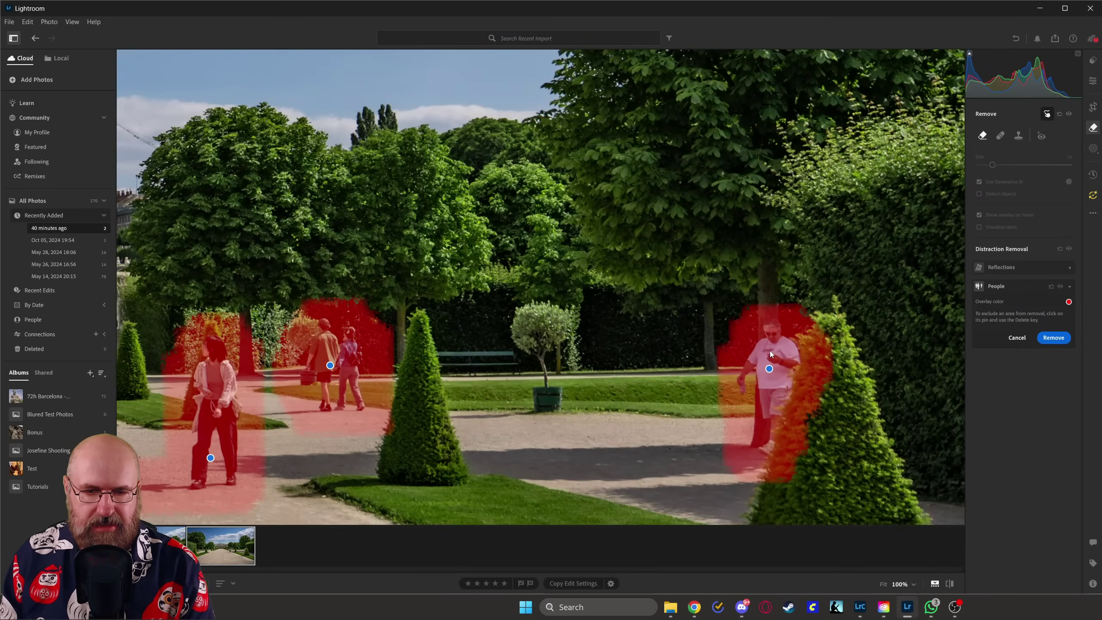
{"action": "left_click", "coordinate": [770, 351]}
{"action": "left_click", "coordinate": [777, 331]}
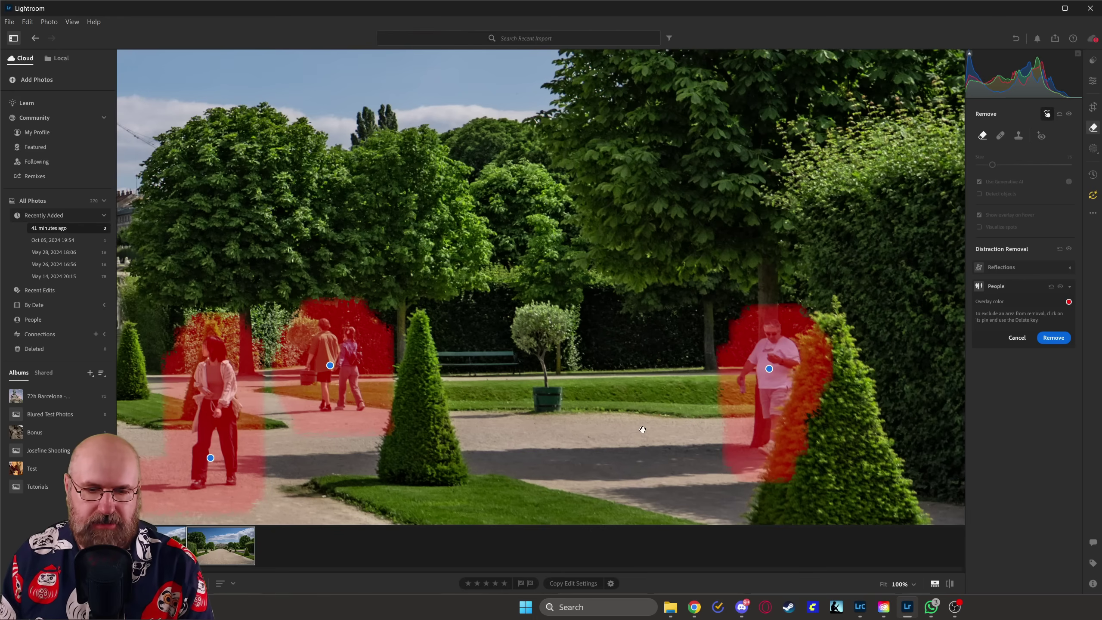
{"action": "left_click", "coordinate": [635, 426]}
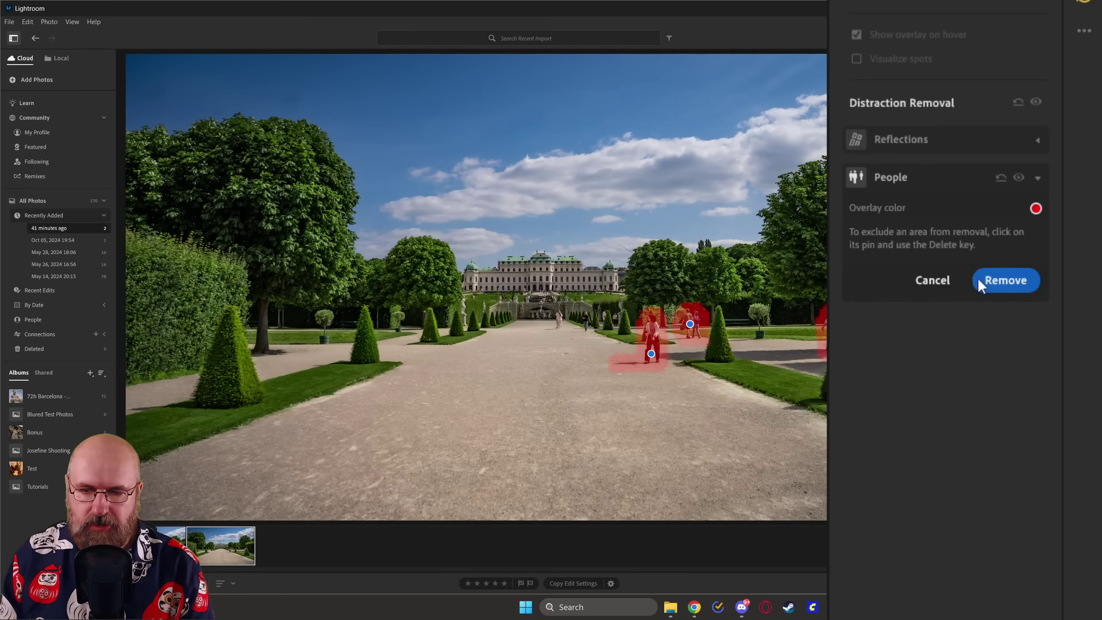
{"action": "left_click", "coordinate": [994, 281]}
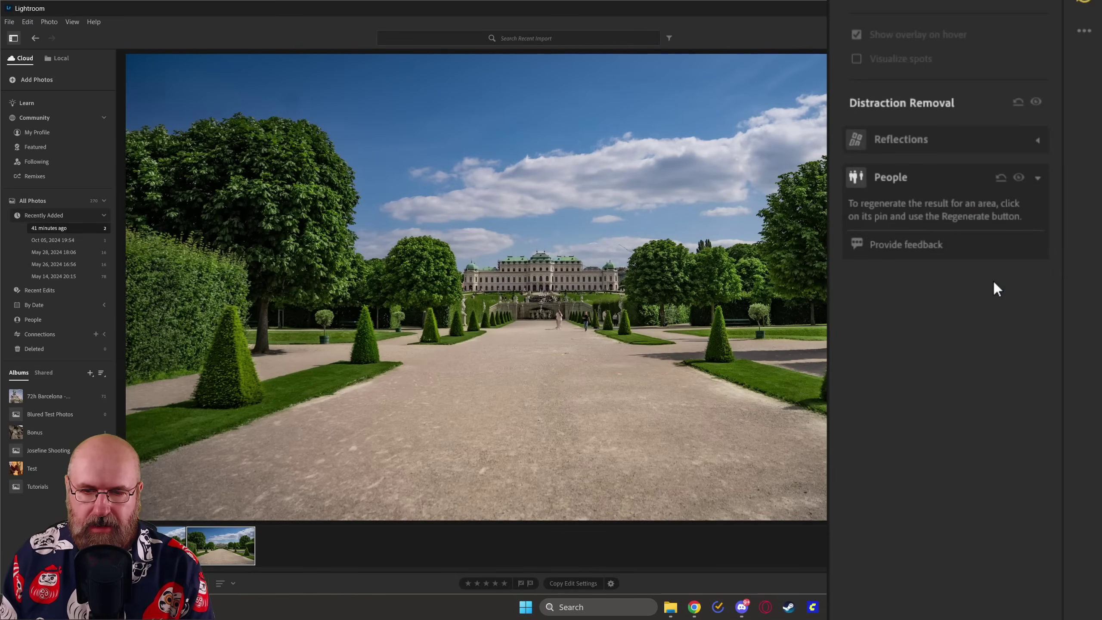
{"action": "mouse_move", "coordinate": [660, 361]}
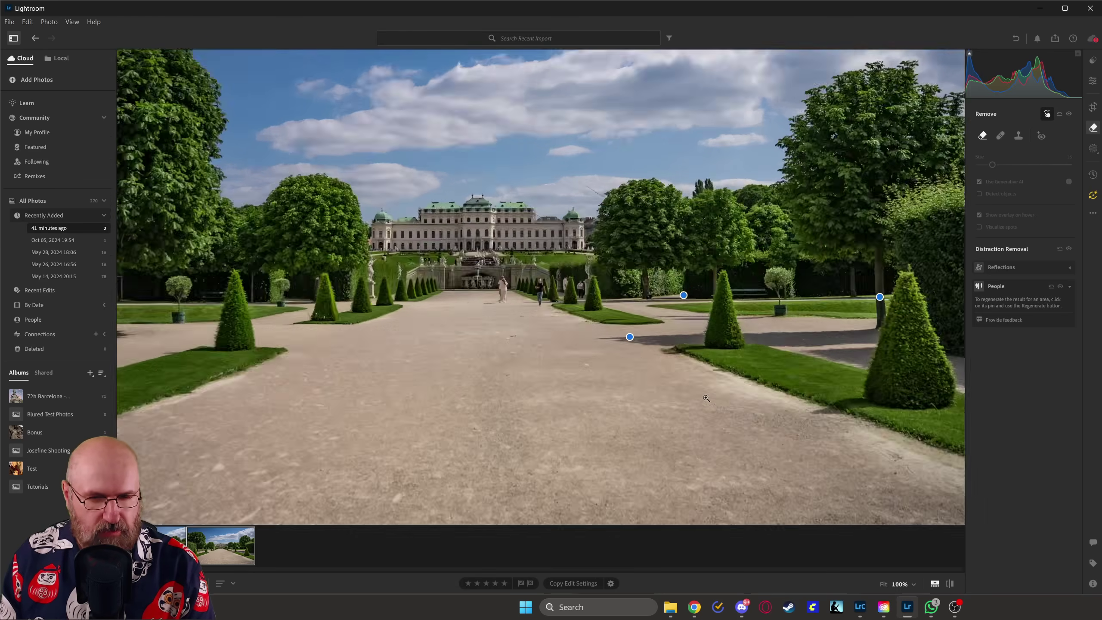
{"action": "left_click", "coordinate": [706, 398]}
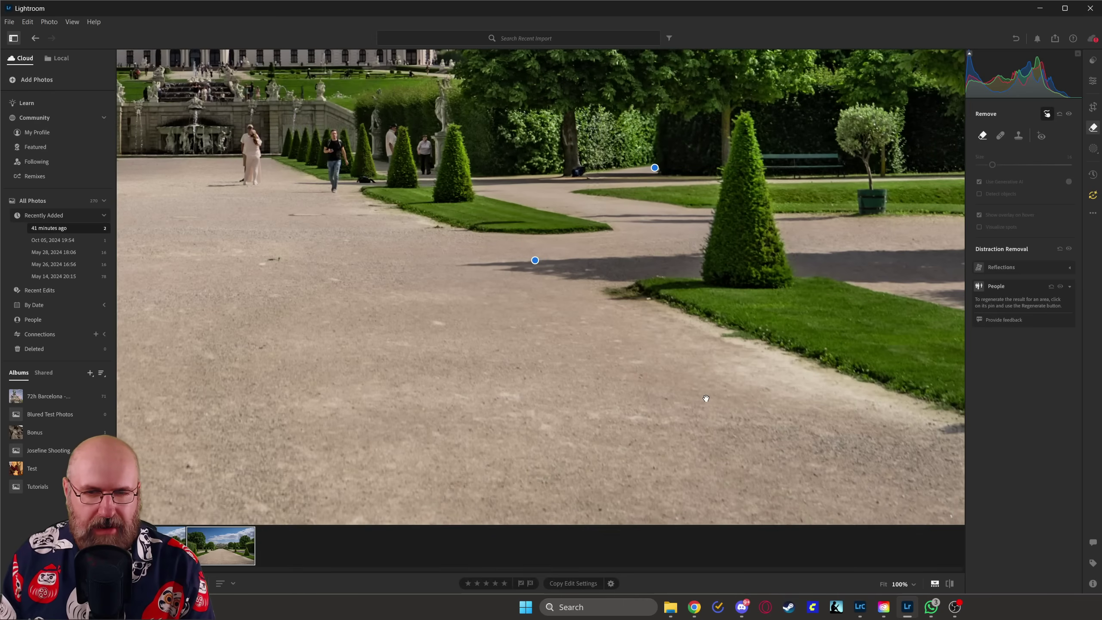
{"action": "mouse_move", "coordinate": [540, 273]}
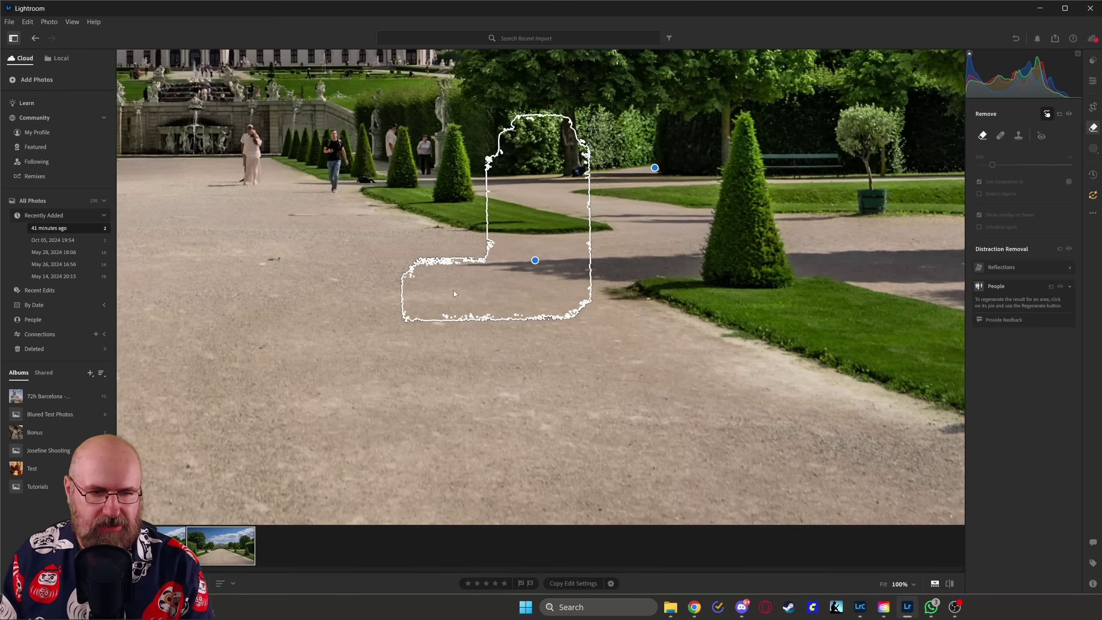
{"action": "left_click_drag", "start_coordinate": [832, 324], "coordinate": [769, 445]}
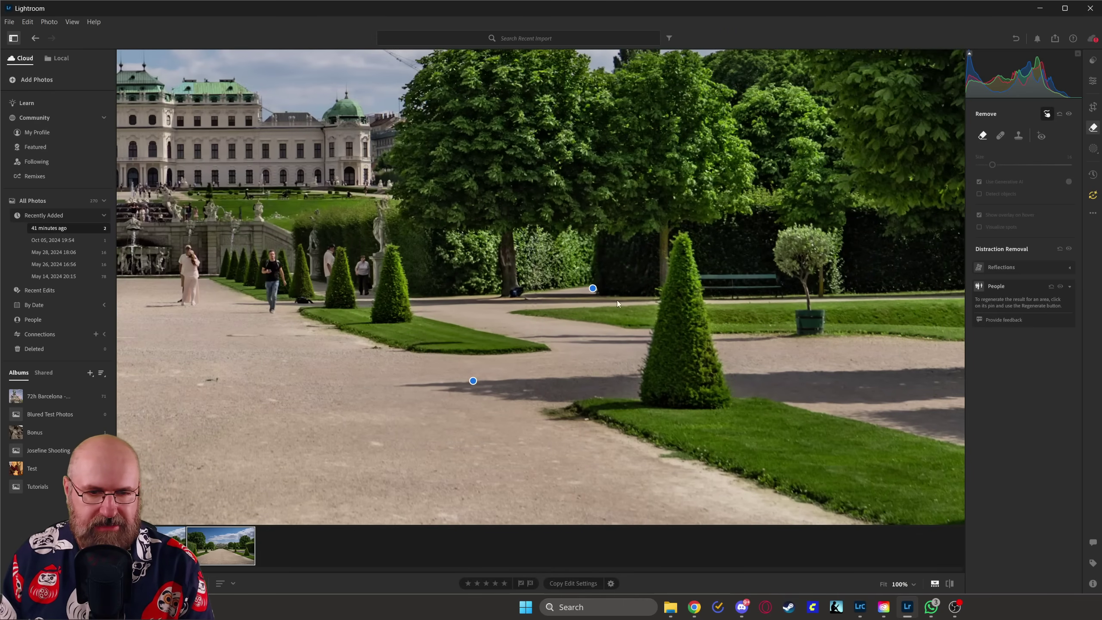
{"action": "mouse_move", "coordinate": [599, 247]}
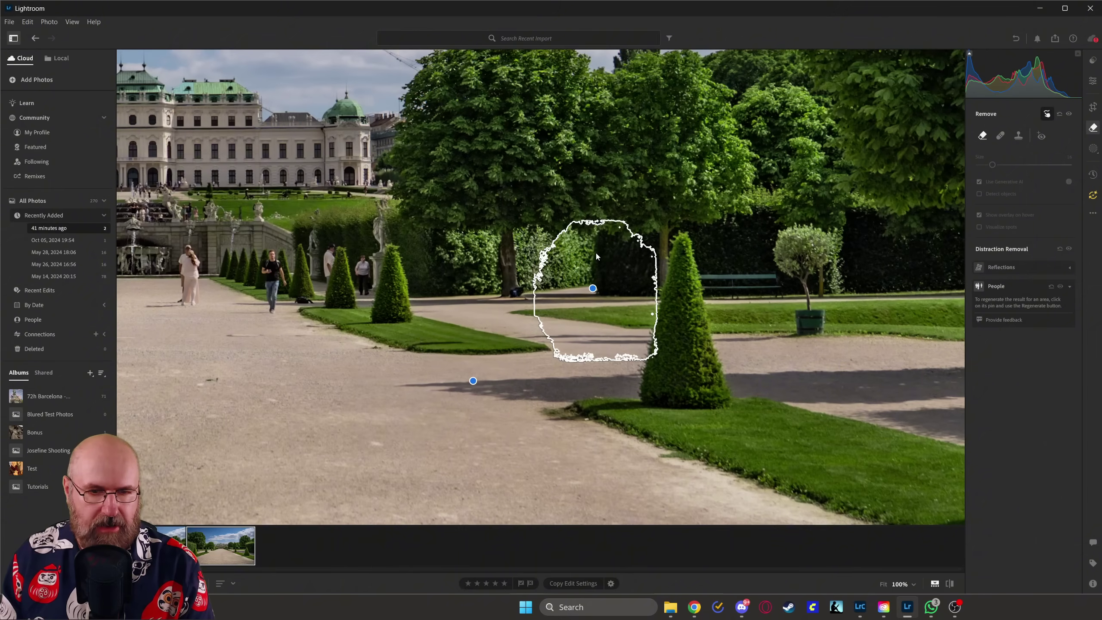
{"action": "left_click_drag", "start_coordinate": [862, 440], "coordinate": [544, 441]}
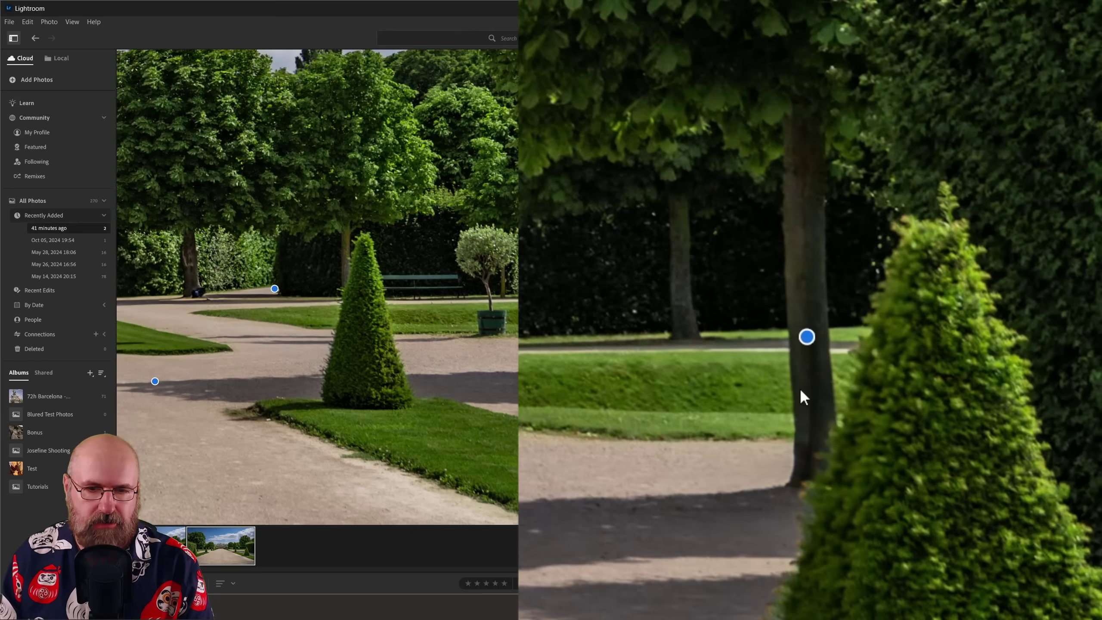
{"action": "mouse_move", "coordinate": [808, 407]}
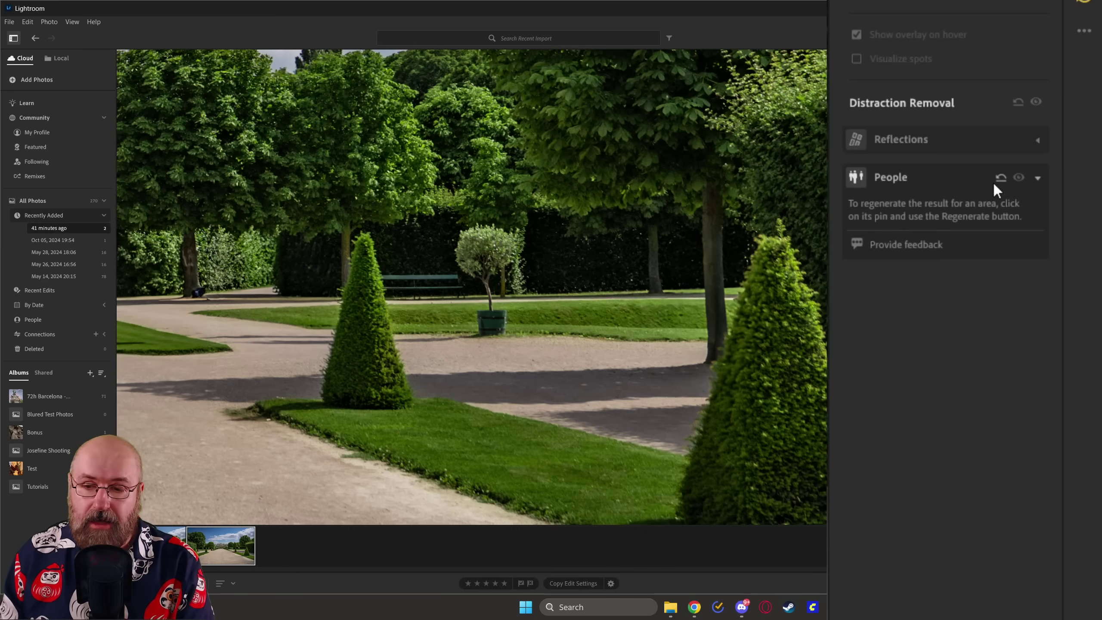
{"action": "left_click", "coordinate": [1019, 178]}
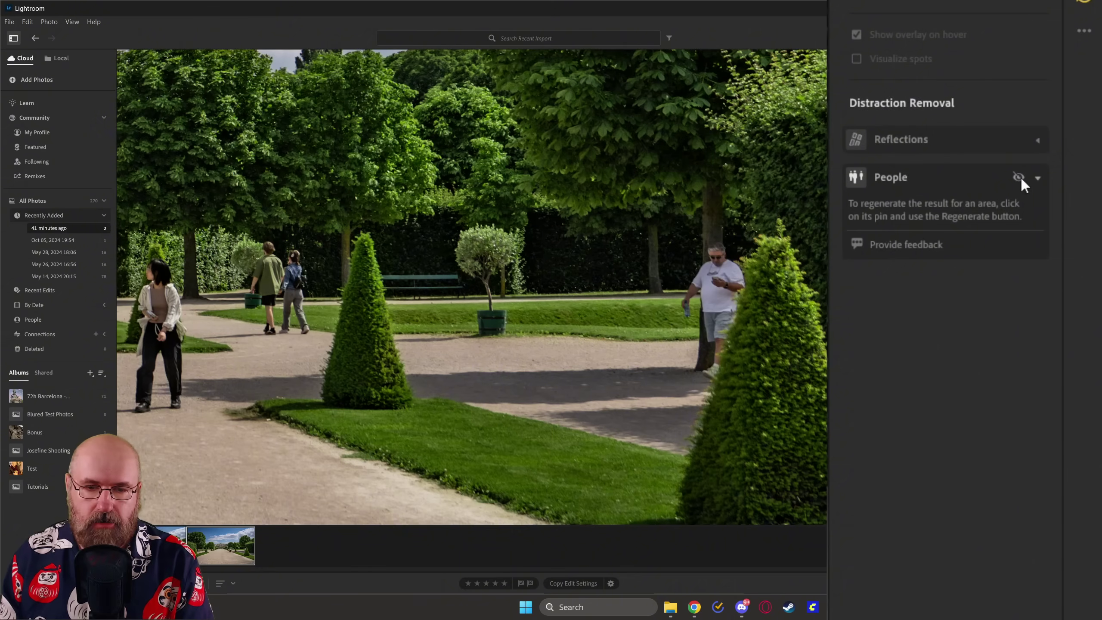
{"action": "left_click", "coordinate": [1020, 177]}
{"action": "left_click", "coordinate": [1020, 177]}
{"action": "left_click", "coordinate": [1020, 177]}
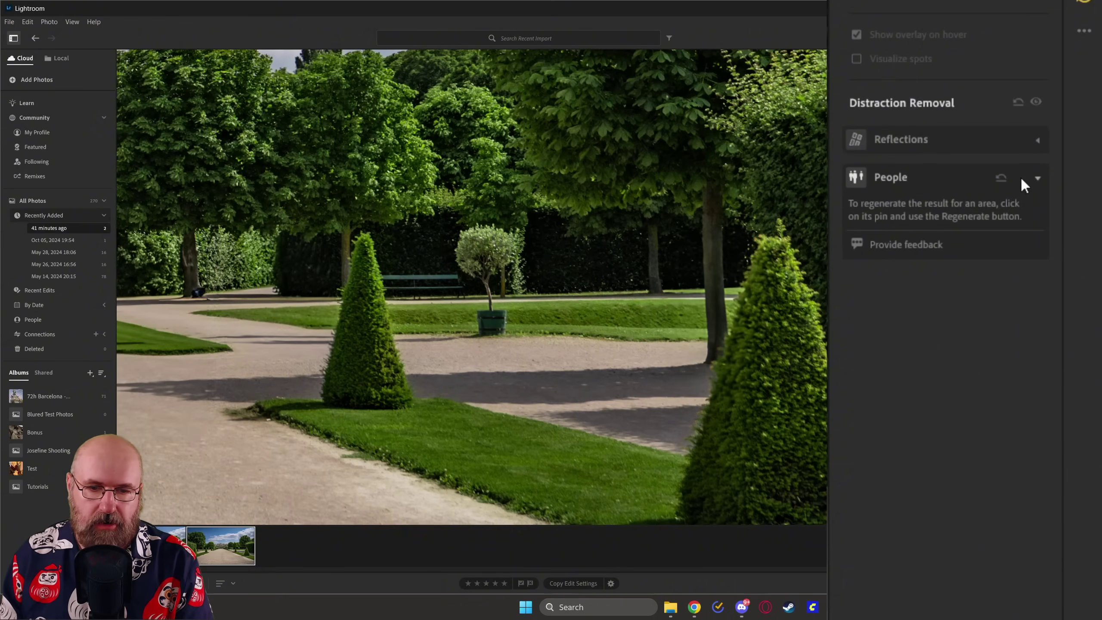
{"action": "left_click", "coordinate": [1021, 177]}
{"action": "left_click", "coordinate": [1020, 177]}
{"action": "left_click", "coordinate": [1020, 177]}
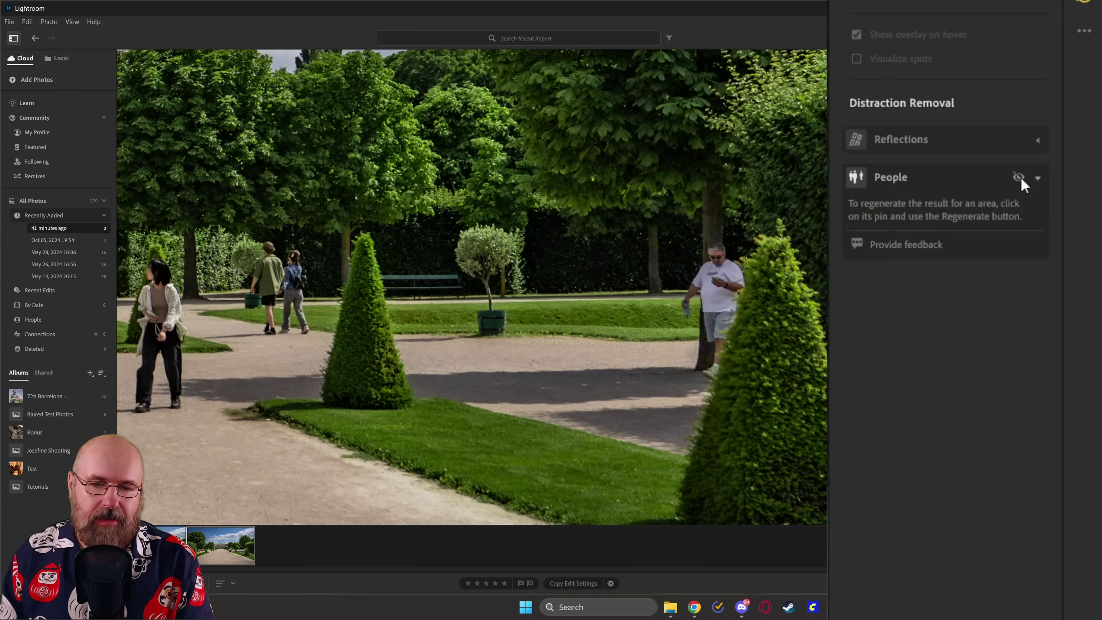
{"action": "left_click", "coordinate": [1021, 175]}
{"action": "left_click", "coordinate": [1021, 176]}
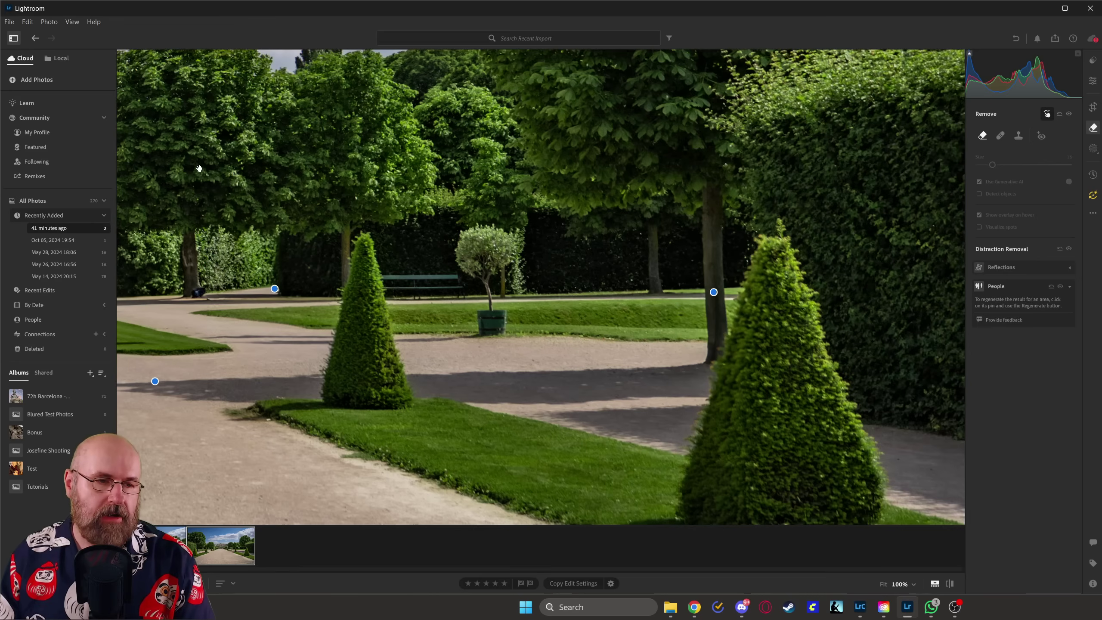
{"action": "left_click_drag", "start_coordinate": [200, 169], "coordinate": [799, 150]}
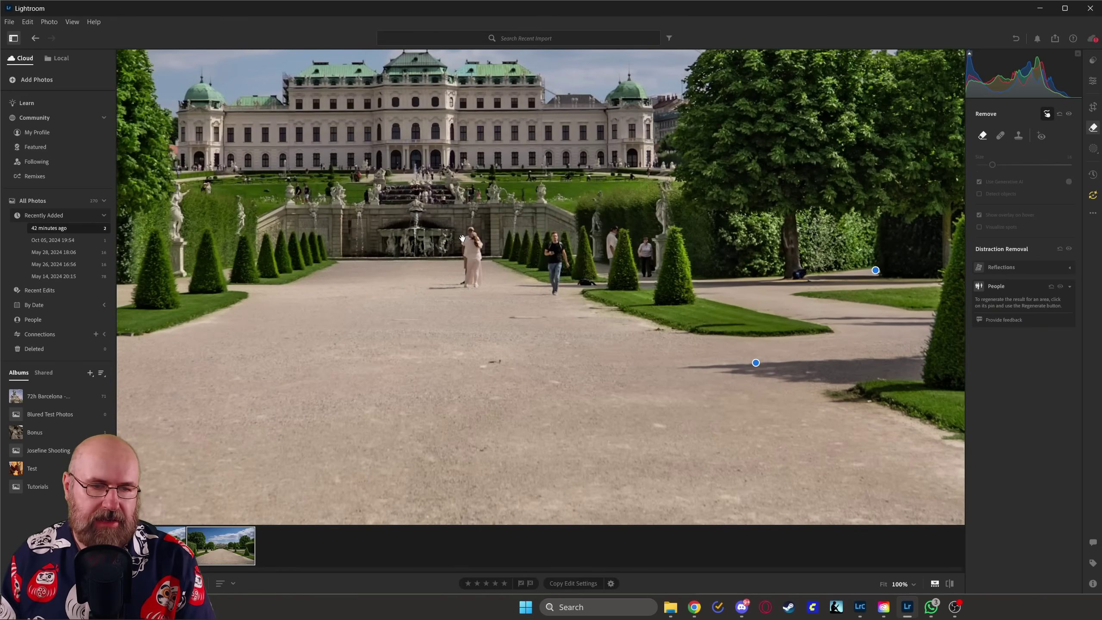
- Pan to the right-hand hedges and generatively remove the person beside the statue
{"action": "scroll", "coordinate": [469, 243], "scroll_direction": "up", "scroll_amount": 2}
{"action": "left_click_drag", "start_coordinate": [509, 270], "coordinate": [597, 297]}
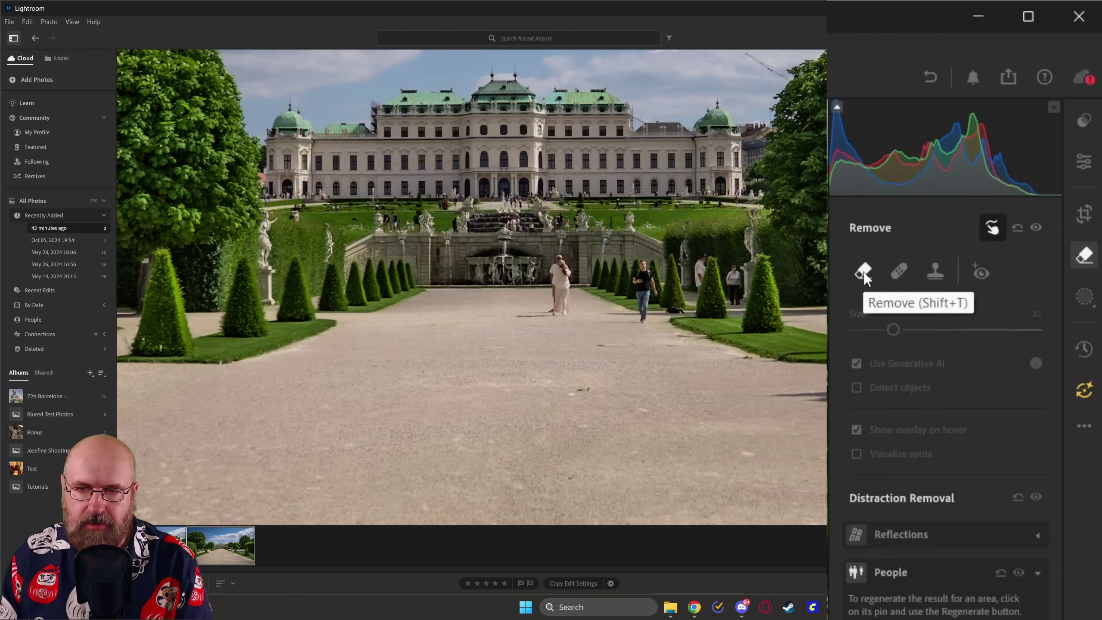
{"action": "left_click", "coordinate": [984, 137]}
{"action": "scroll", "coordinate": [734, 274], "scroll_direction": "down", "scroll_amount": 5}
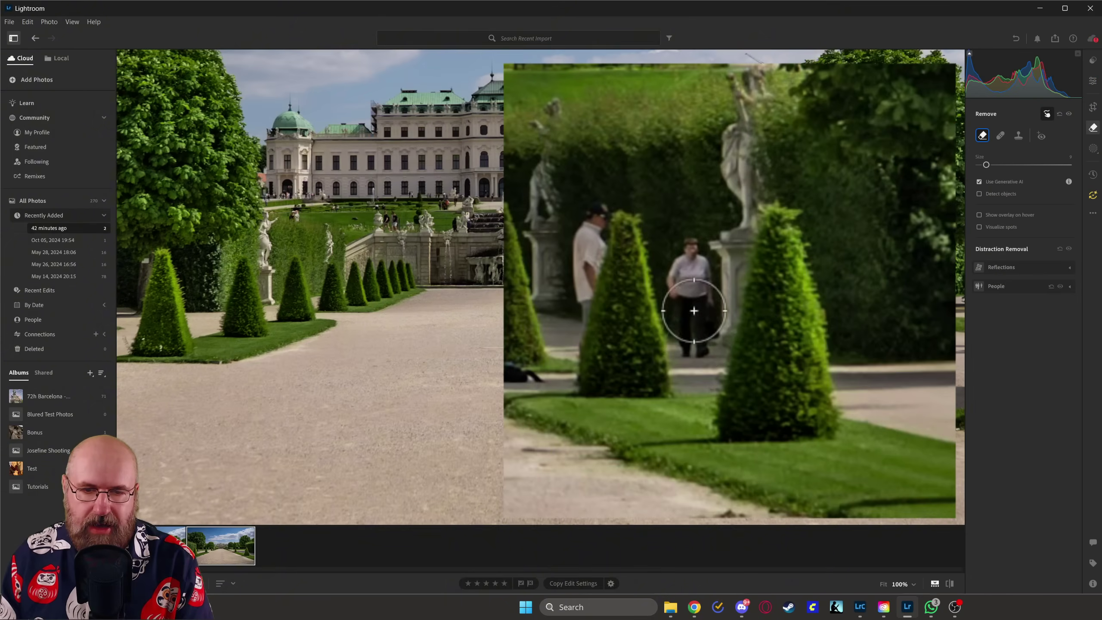
{"action": "mouse_move", "coordinate": [675, 261]}
{"action": "left_mouse_down"}
{"action": "mouse_move", "coordinate": [689, 260]}
{"action": "mouse_move", "coordinate": [660, 317]}
{"action": "mouse_move", "coordinate": [692, 342]}
{"action": "mouse_move", "coordinate": [695, 287]}
{"action": "left_mouse_up"}
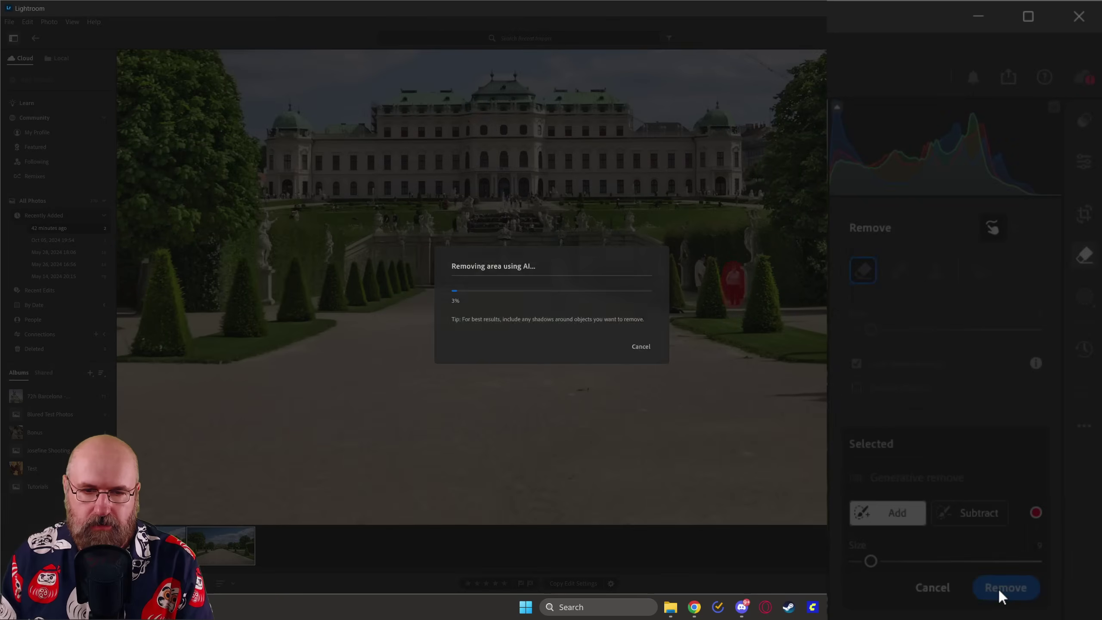
{"action": "left_click", "coordinate": [999, 590]}
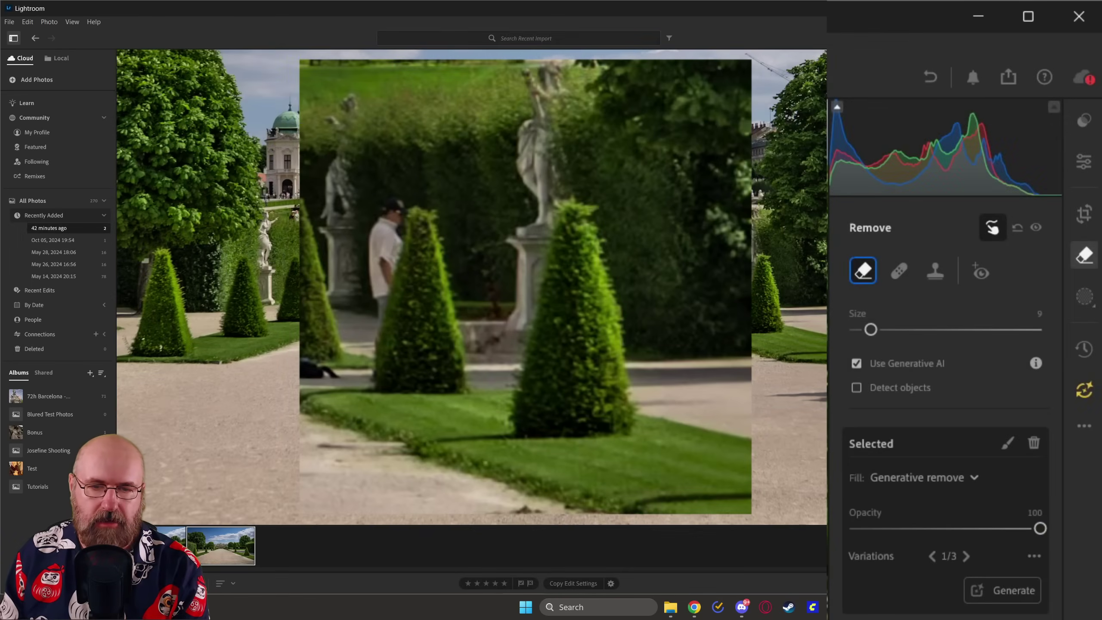
- Cycle through the generated fills and settle on variation 3 of 3
{"action": "left_click", "coordinate": [967, 556]}
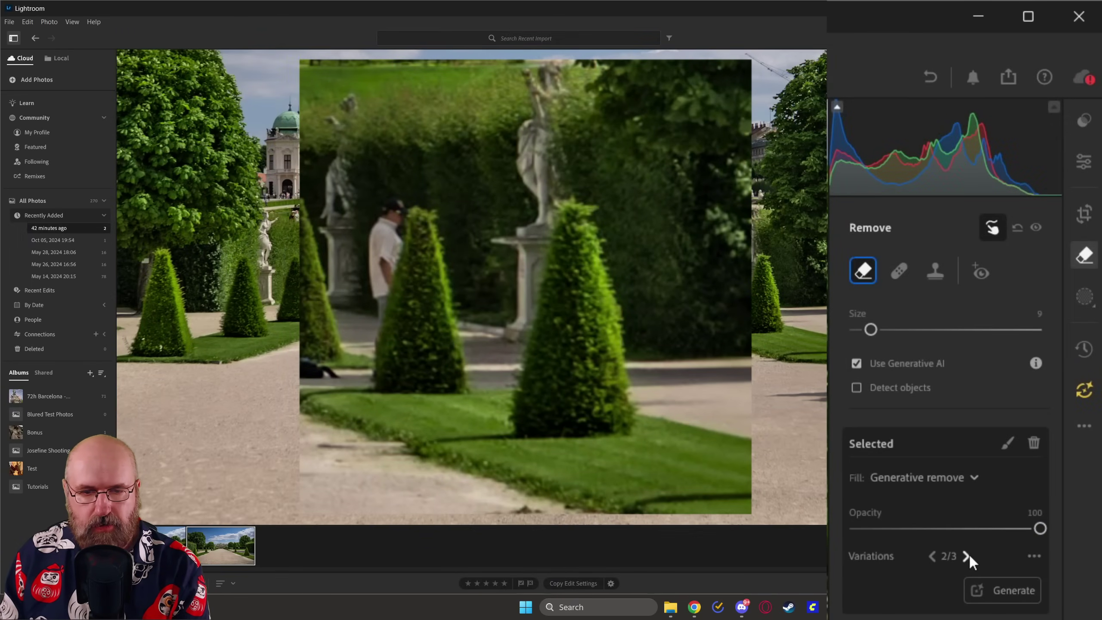
{"action": "left_click", "coordinate": [969, 556]}
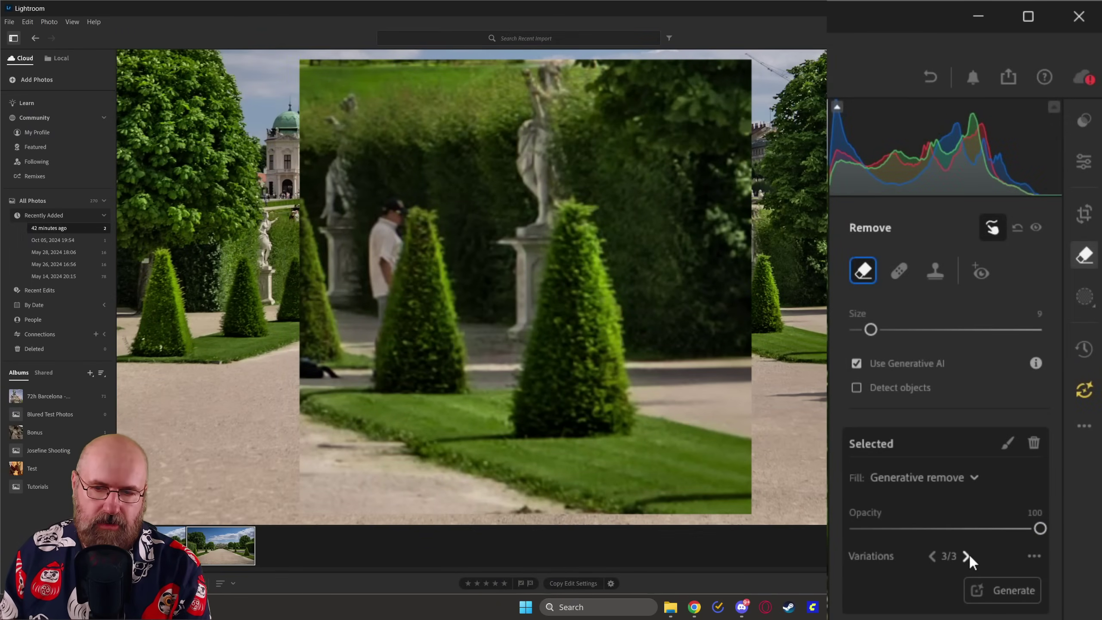
{"action": "left_click", "coordinate": [932, 557]}
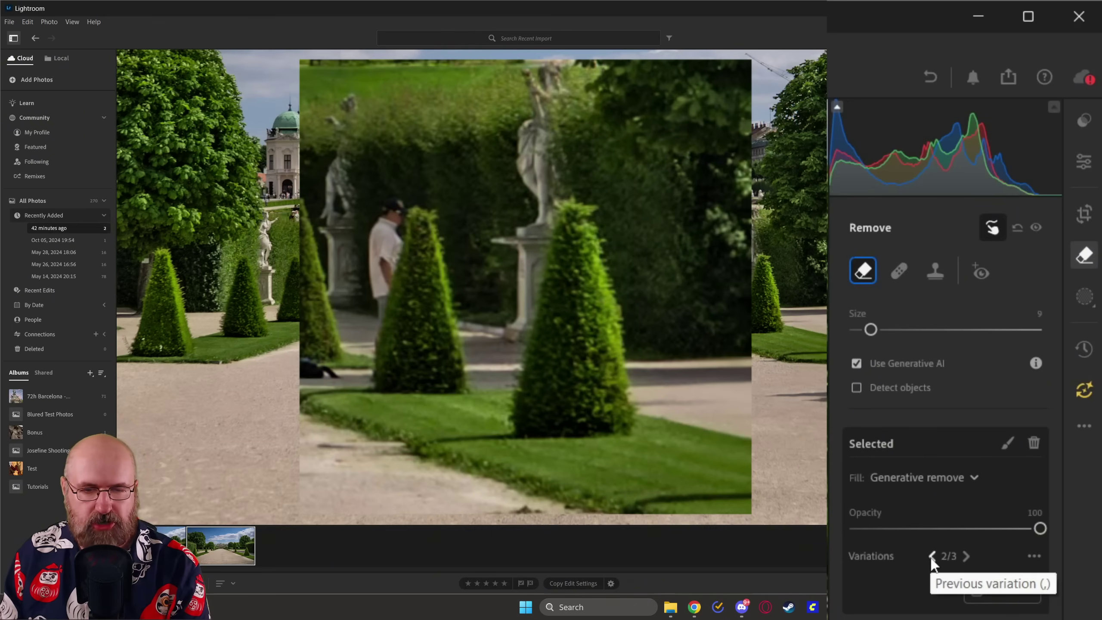
{"action": "left_click", "coordinate": [932, 557]}
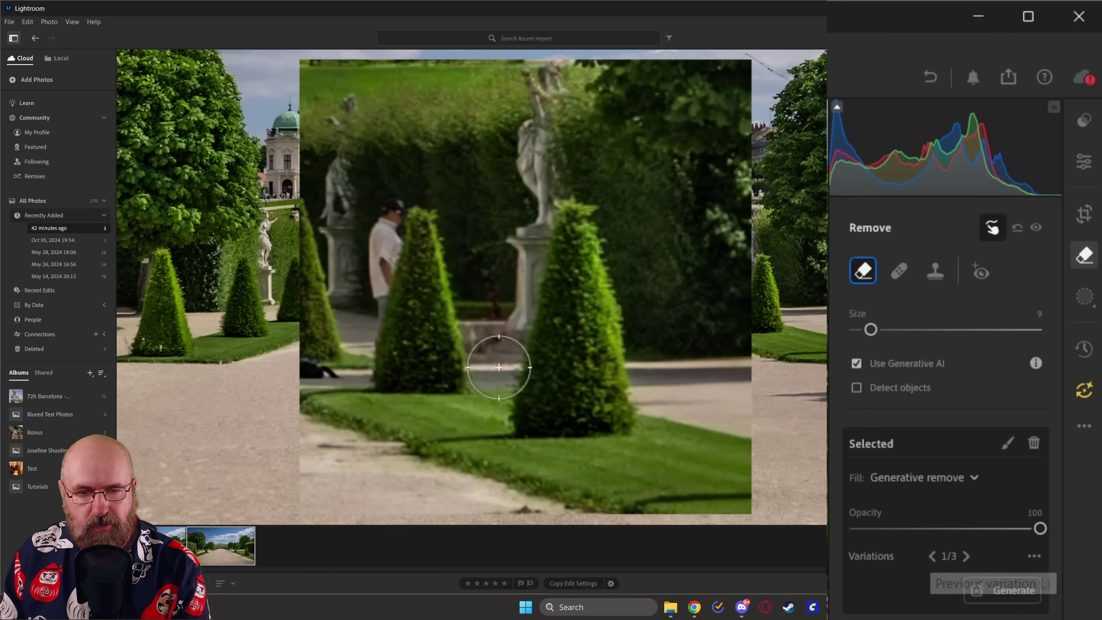
{"action": "left_click", "coordinate": [966, 557]}
{"action": "left_click", "coordinate": [967, 557]}
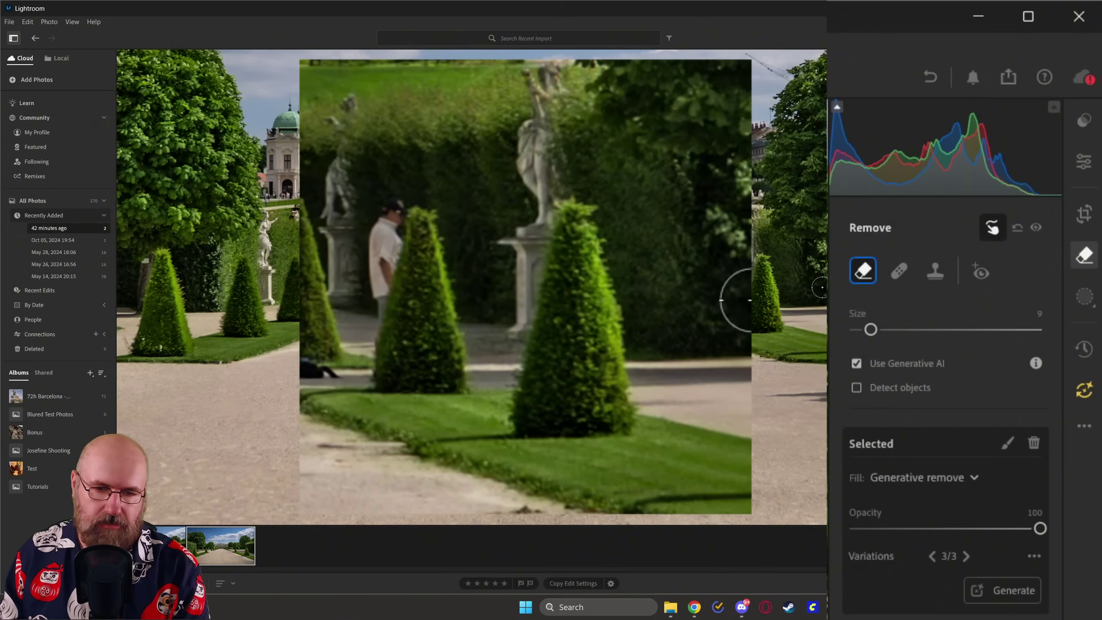
- Generatively remove the man in the white shirt by the statue, settling on fill variation 2
{"action": "mouse_move", "coordinate": [406, 254]}
{"action": "left_mouse_down"}
{"action": "mouse_move", "coordinate": [387, 214]}
{"action": "mouse_move", "coordinate": [360, 252]}
{"action": "mouse_move", "coordinate": [380, 280]}
{"action": "mouse_move", "coordinate": [378, 304]}
{"action": "left_mouse_up"}
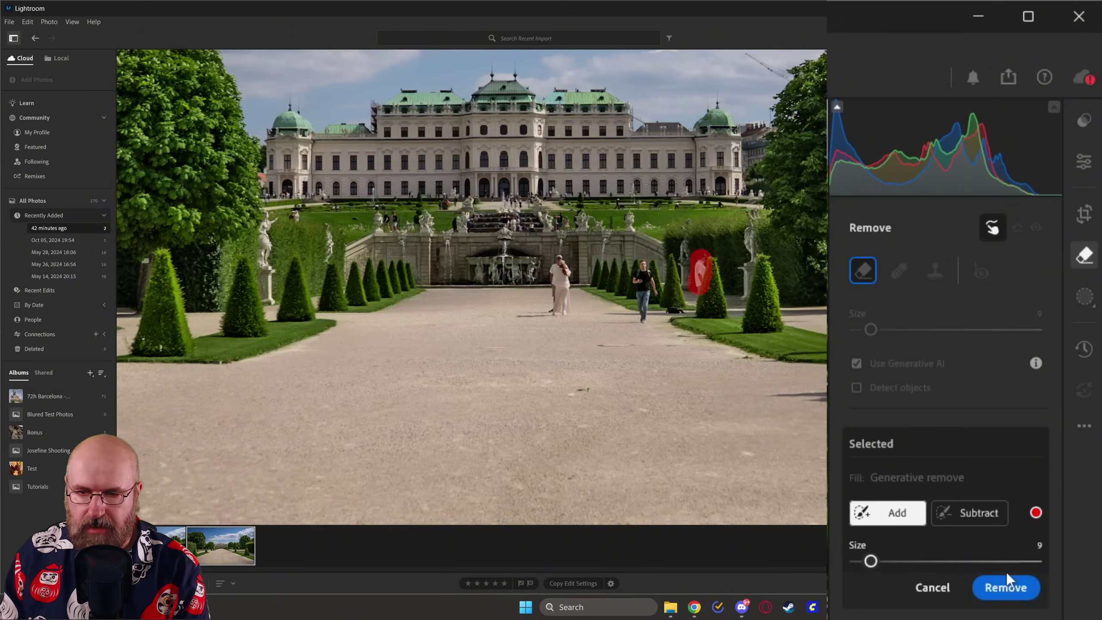
{"action": "left_click", "coordinate": [1008, 587]}
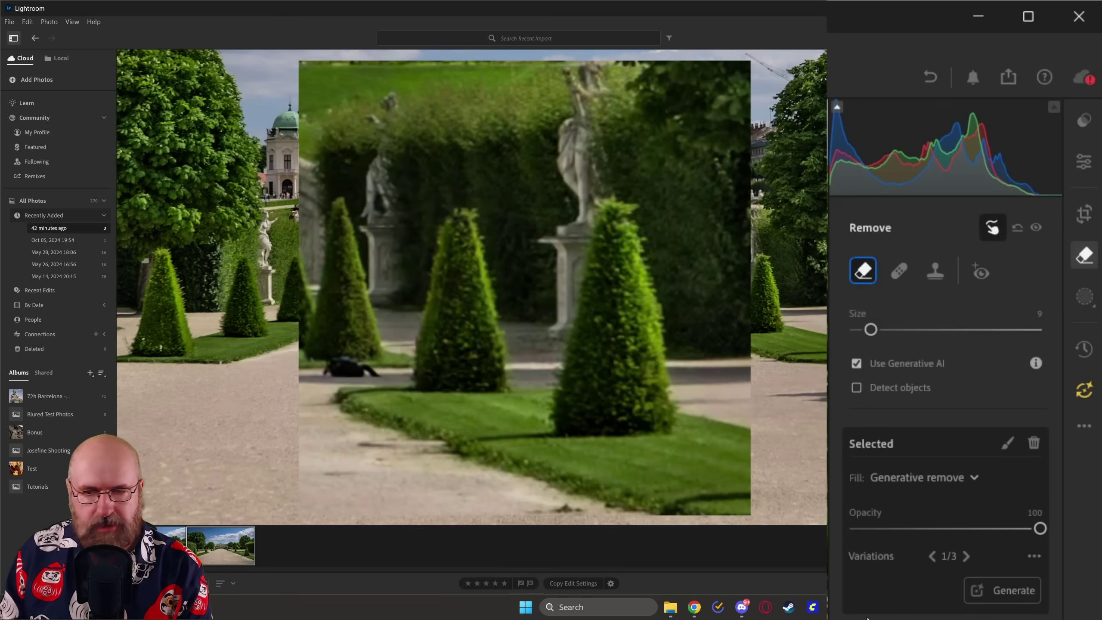
{"action": "left_click", "coordinate": [966, 557]}
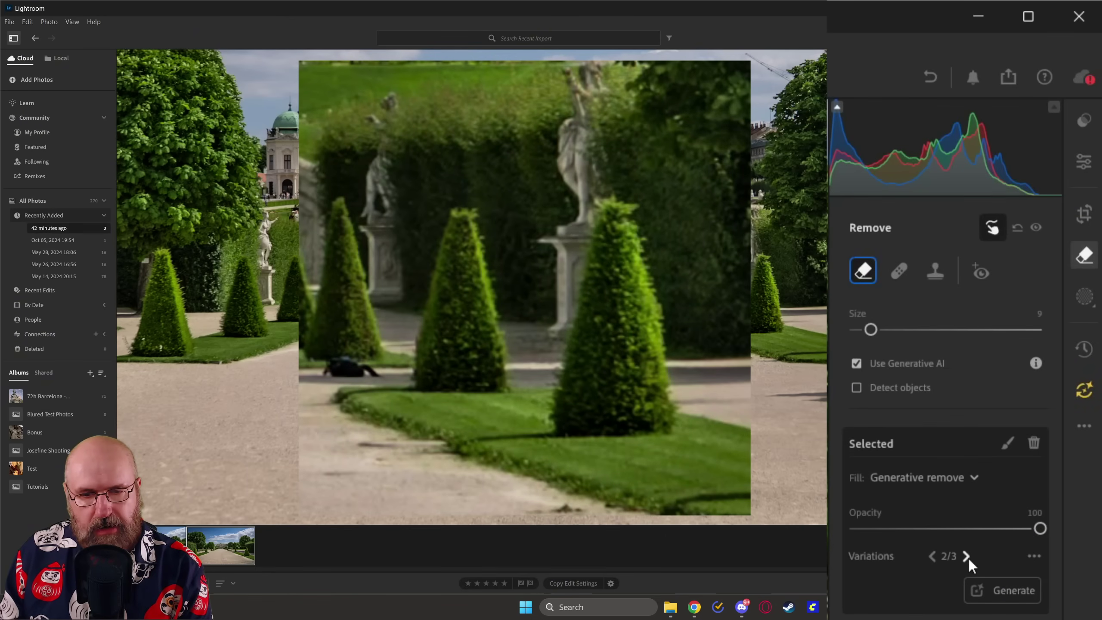
{"action": "left_click", "coordinate": [967, 557]}
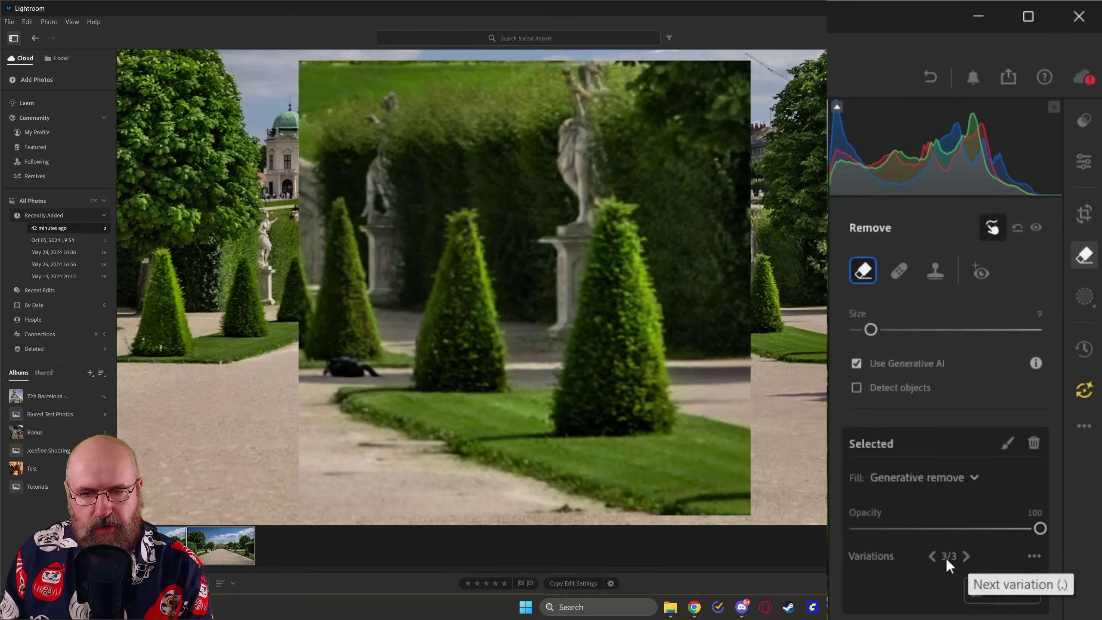
{"action": "left_click", "coordinate": [932, 557]}
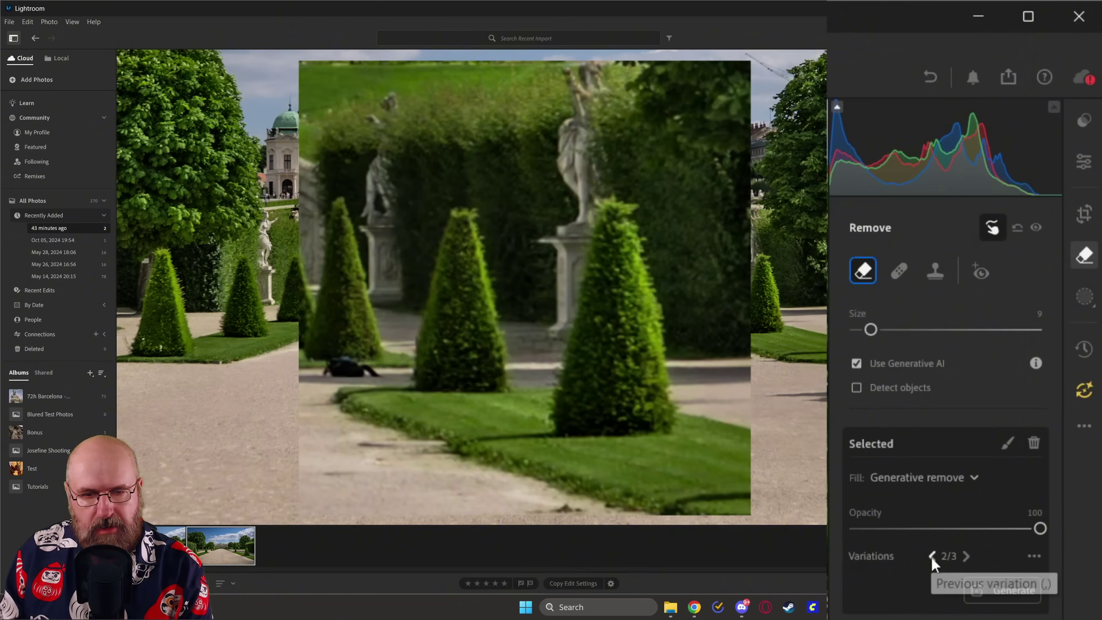
{"action": "left_click", "coordinate": [932, 557]}
{"action": "left_click", "coordinate": [967, 556]}
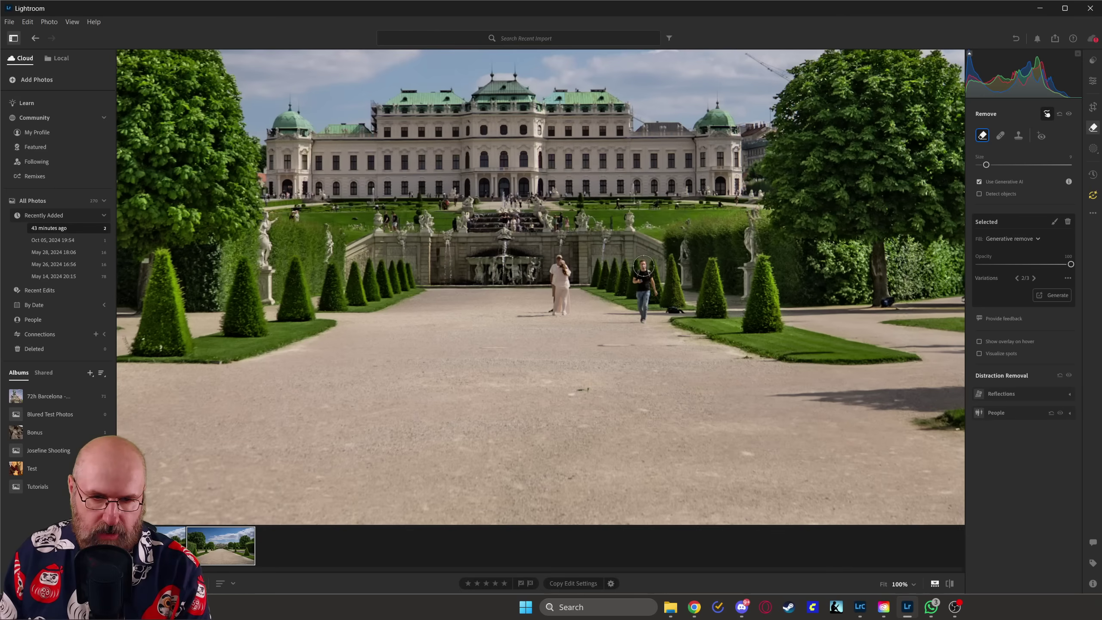
- Remove the man walking beside the right-hand hedges and browse his fill variations
{"action": "left_click_drag", "start_coordinate": [643, 266], "coordinate": [645, 321]}
{"action": "key", "text": "bracketleft"}
{"action": "key", "text": "bracketleft"}
{"action": "key", "text": "bracketleft"}
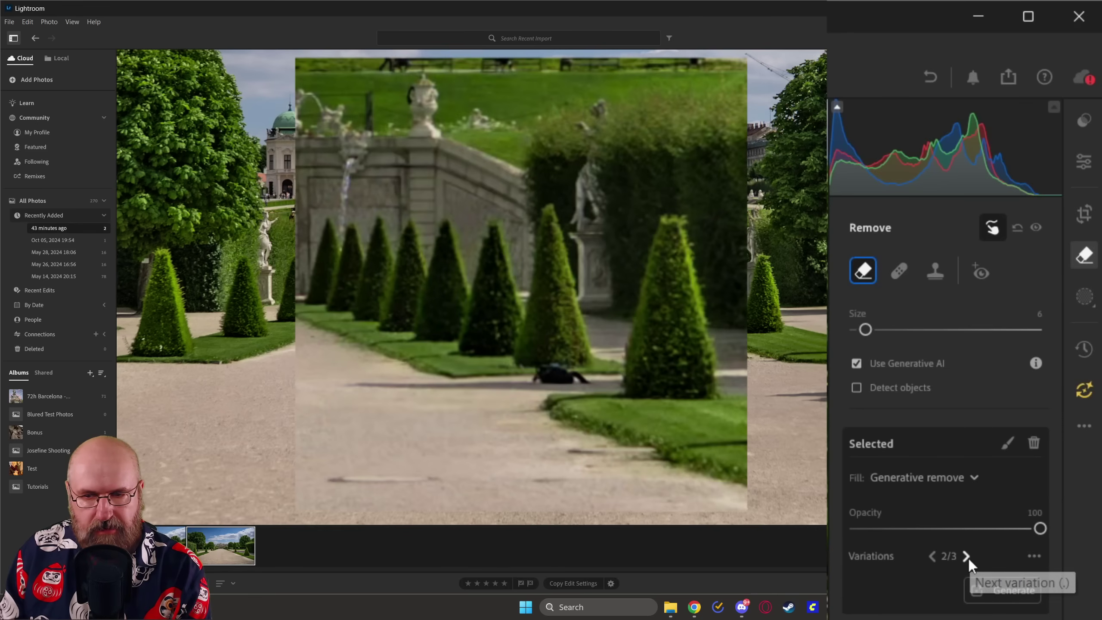
{"action": "left_click", "coordinate": [968, 557]}
{"action": "left_click", "coordinate": [929, 559]}
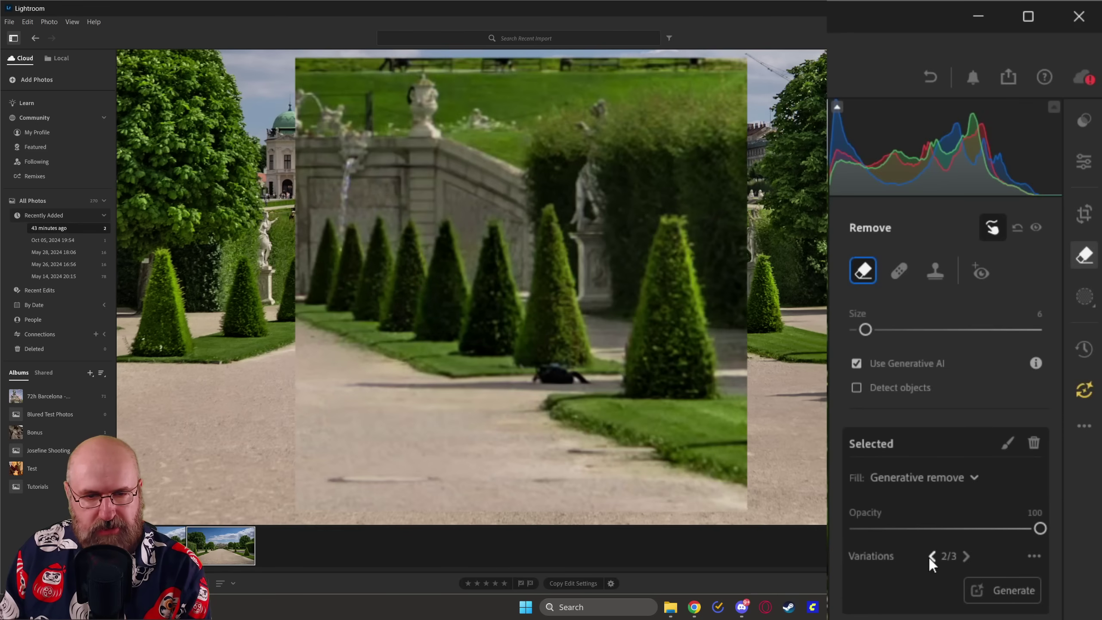
{"action": "left_click", "coordinate": [930, 559]}
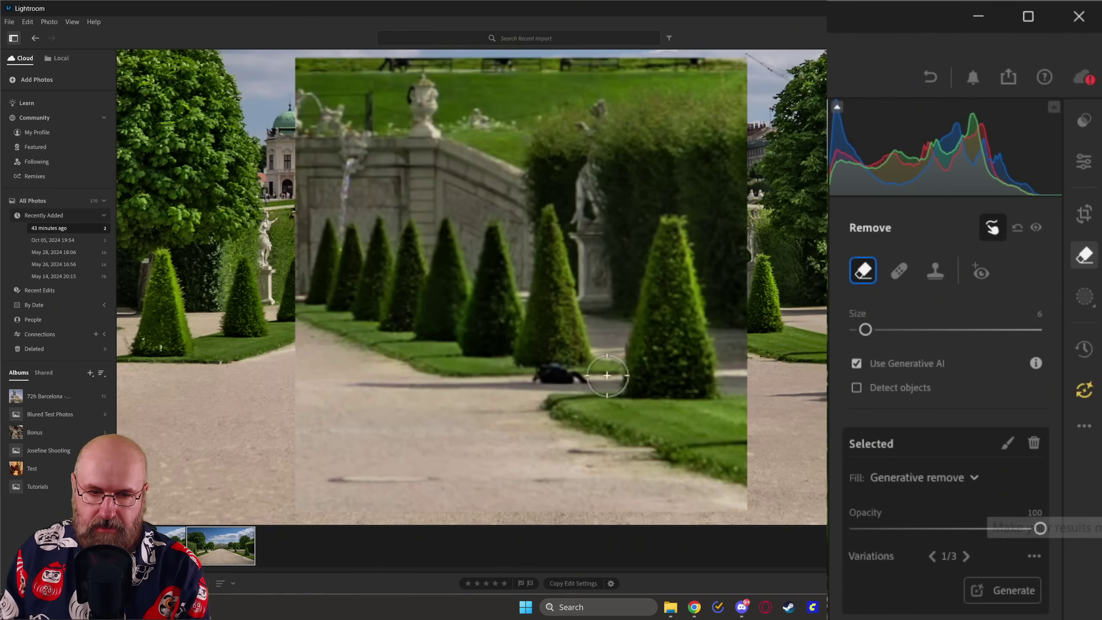
- Paint out the black dog and the couple in white with their shadow, then try fill variations 2 and 3
{"action": "left_click_drag", "start_coordinate": [546, 375], "coordinate": [580, 374]}
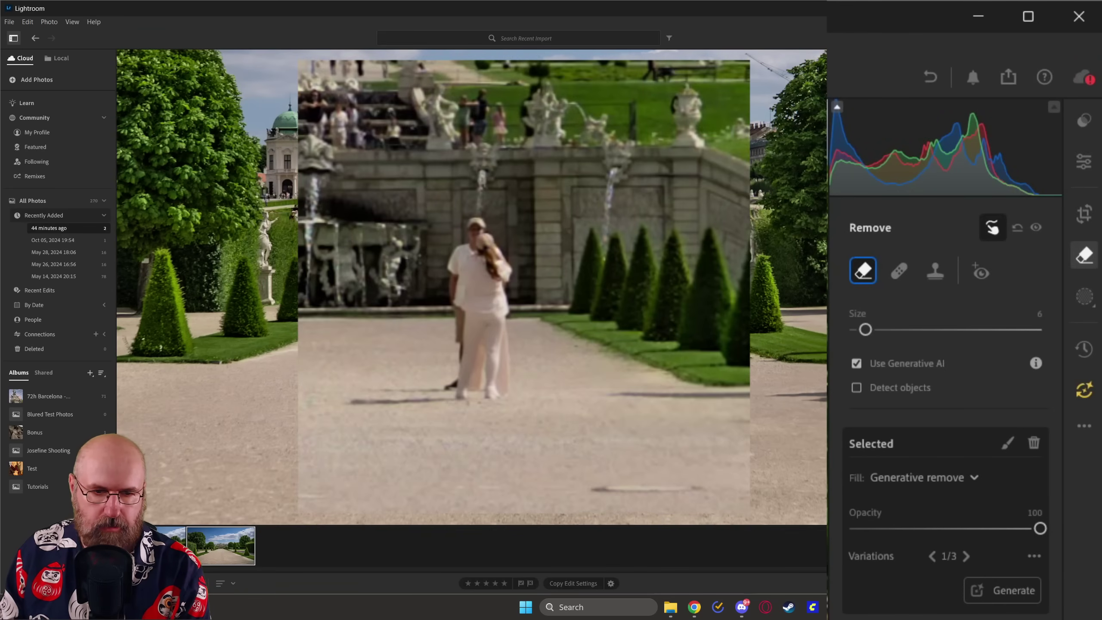
{"action": "key", "text": "bracketright"}
{"action": "key", "text": "bracketright"}
{"action": "key", "text": "bracketright"}
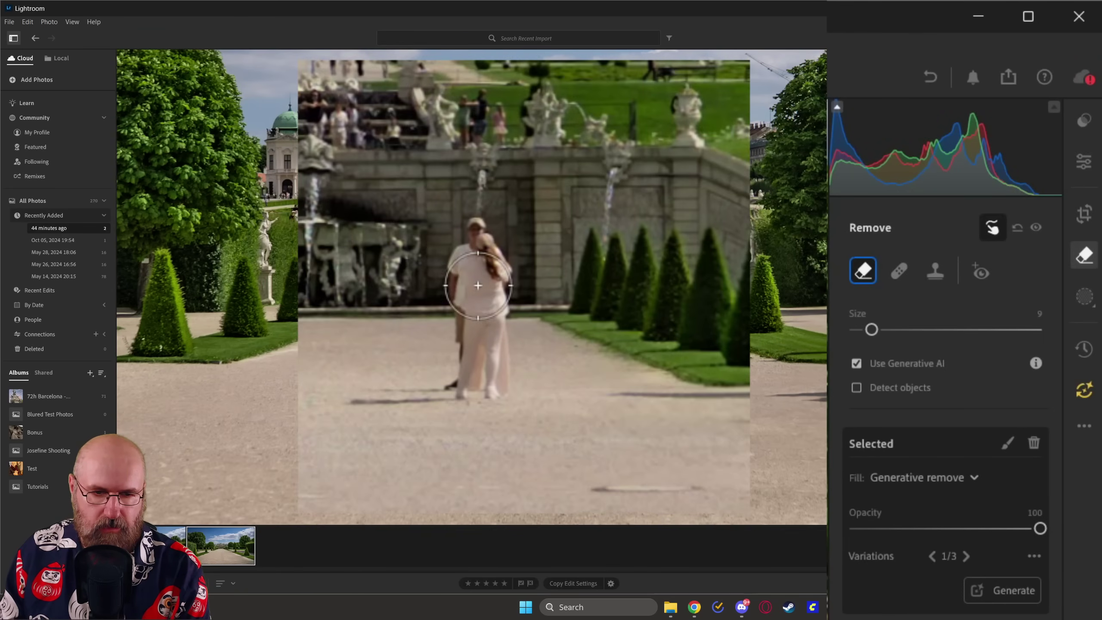
{"action": "mouse_move", "coordinate": [472, 241]}
{"action": "left_mouse_down"}
{"action": "mouse_move", "coordinate": [473, 378]}
{"action": "mouse_move", "coordinate": [493, 269]}
{"action": "mouse_move", "coordinate": [468, 334]}
{"action": "mouse_move", "coordinate": [464, 391]}
{"action": "mouse_move", "coordinate": [365, 402]}
{"action": "left_mouse_up"}
{"action": "key", "text": "bracketleft"}
{"action": "key", "text": "Return"}
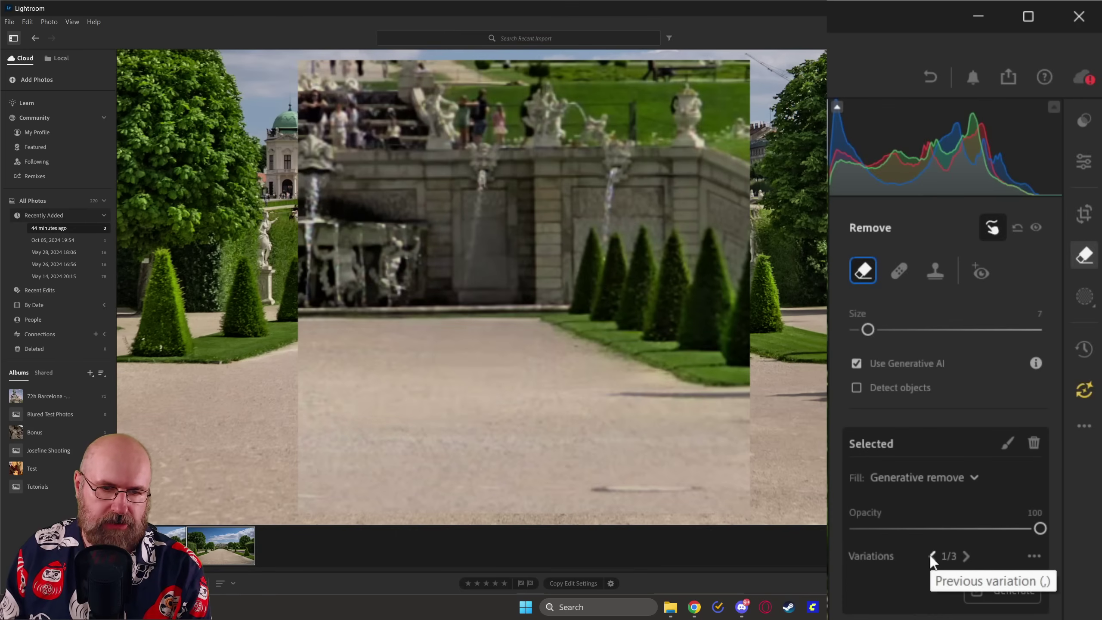
{"action": "left_click", "coordinate": [967, 556]}
{"action": "left_click", "coordinate": [967, 557]}
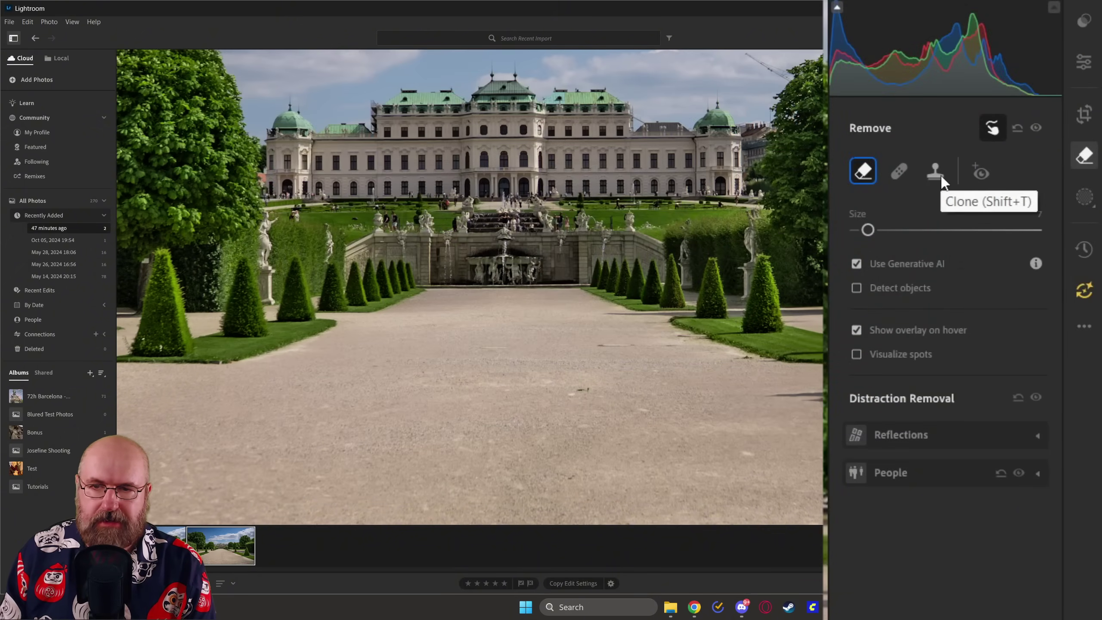
- Clone a water jet from the fountain wall's left side onto its right side at 100% zoom
{"action": "left_click", "coordinate": [941, 175]}
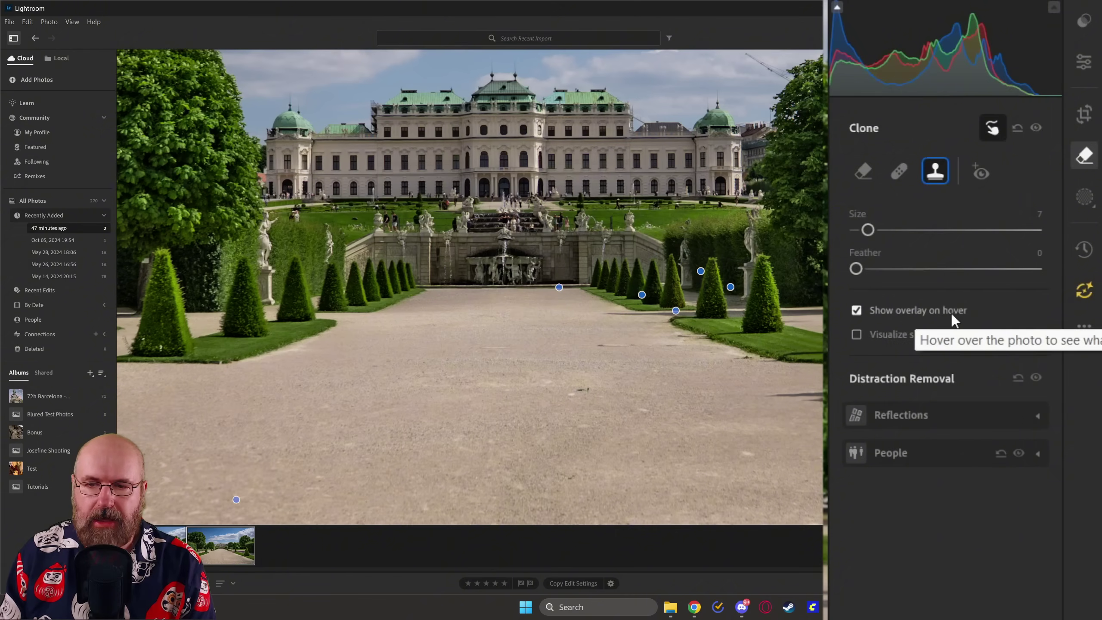
{"action": "key", "text": "z"}
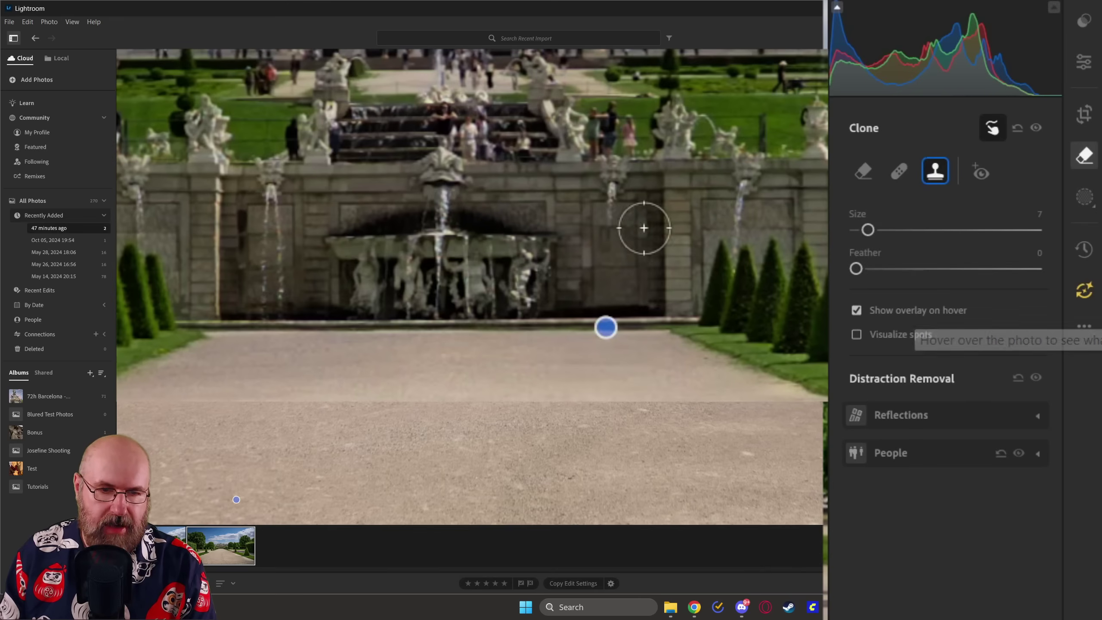
{"action": "left_click_drag", "start_coordinate": [615, 215], "coordinate": [615, 286]}
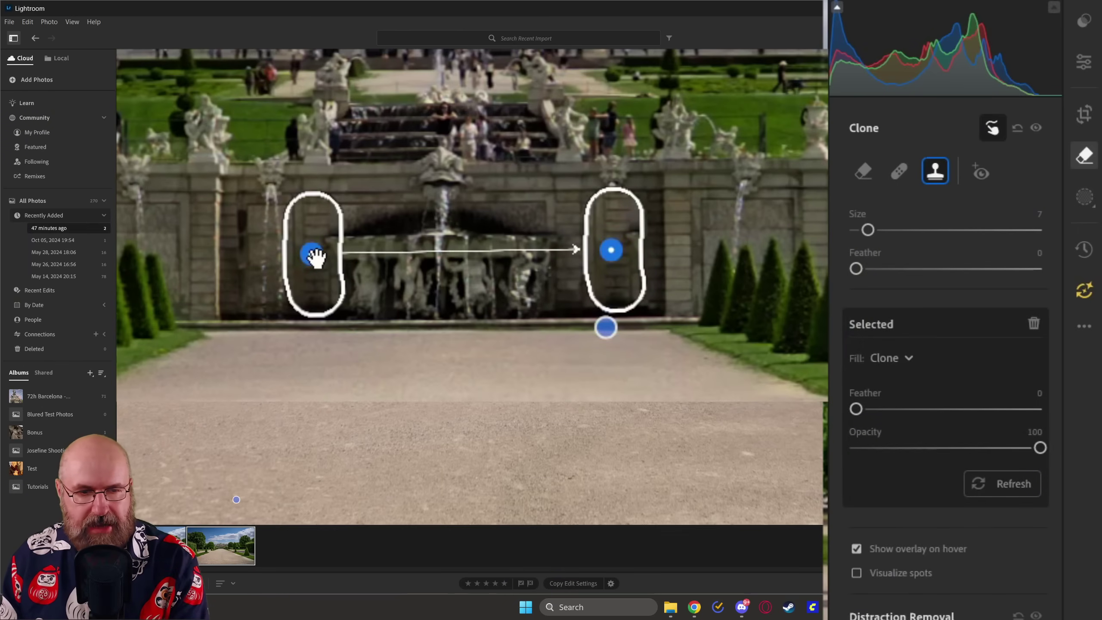
{"action": "left_click_drag", "start_coordinate": [314, 257], "coordinate": [274, 258]}
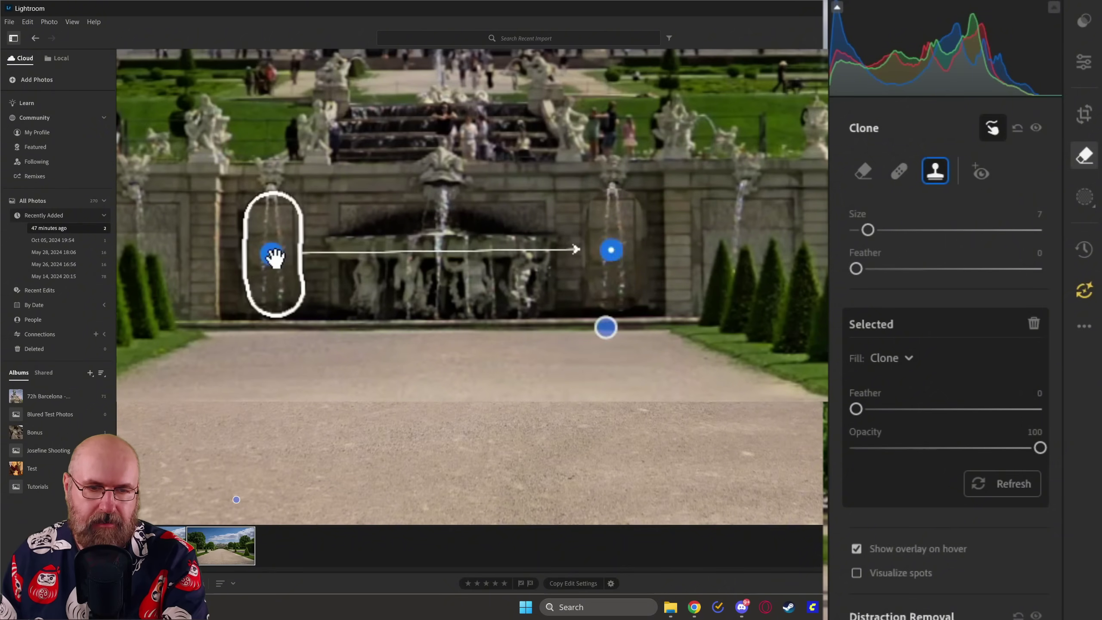